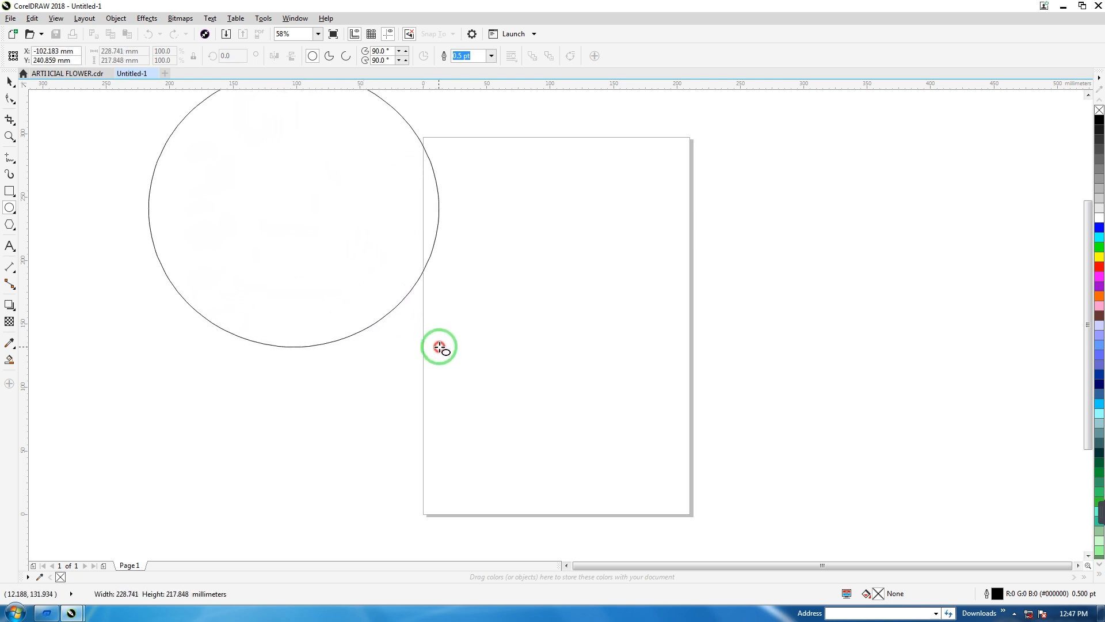
Set the drawn ellipse's width and height to 200 mm and place it across the page's left edge.
{"action": "left_click", "coordinate": [9, 81]}
{"action": "left_click_drag", "start_coordinate": [291, 209], "coordinate": [304, 355]}
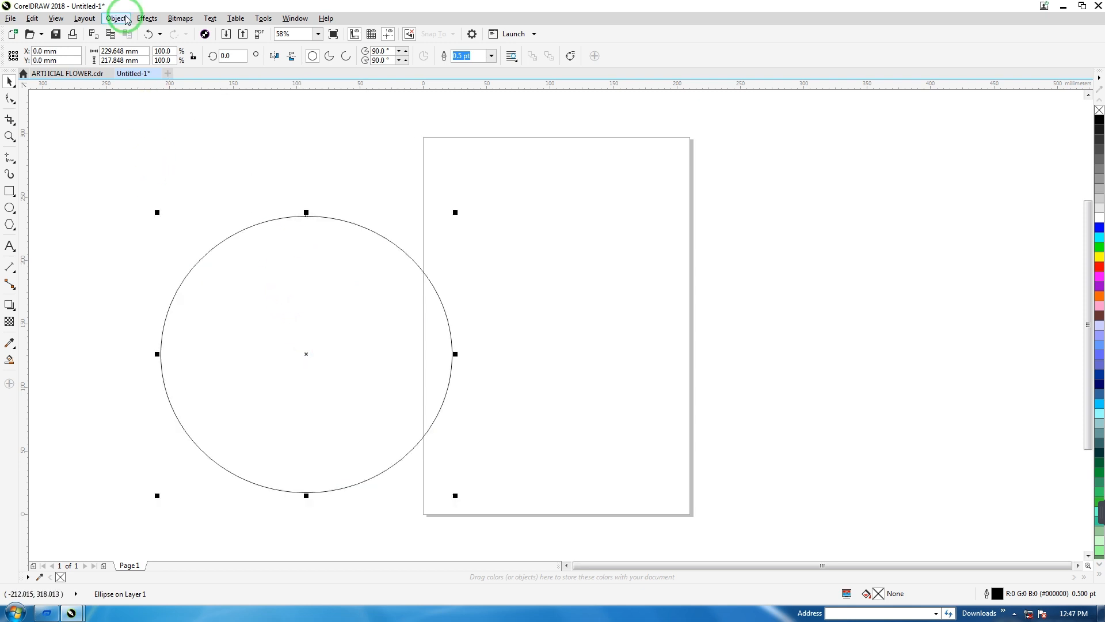
{"action": "left_click_drag", "start_coordinate": [141, 51], "coordinate": [89, 47]}
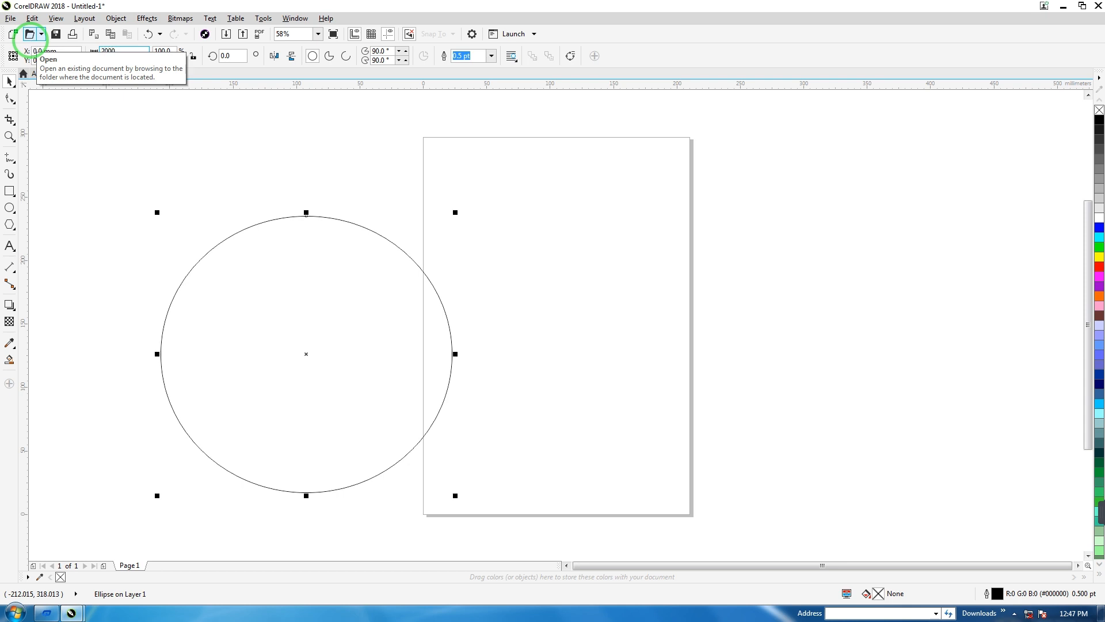
{"action": "type", "text": "2000"}
{"action": "key", "text": "BackSpace"}
{"action": "left_click_drag", "start_coordinate": [143, 60], "coordinate": [51, 46]}
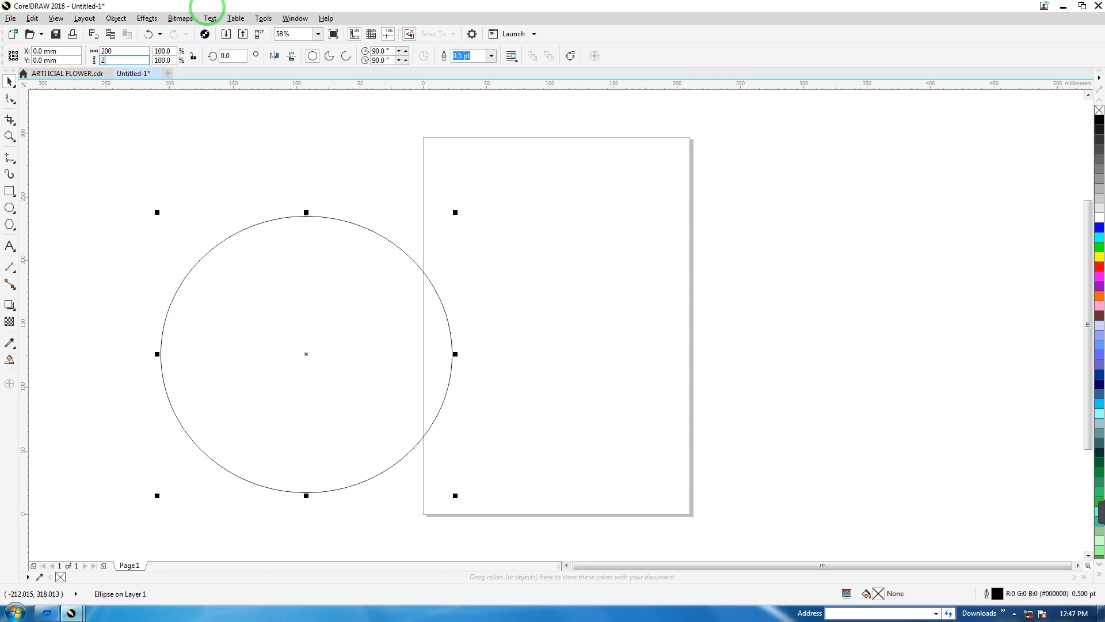
{"action": "key", "text": "Return"}
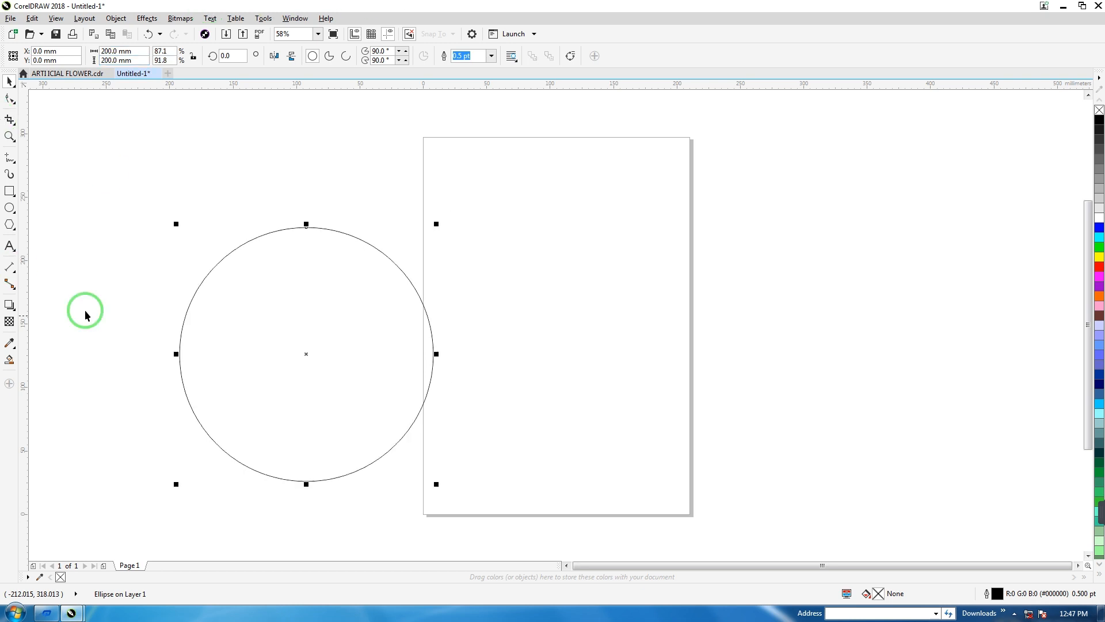
{"action": "left_click_drag", "start_coordinate": [301, 352], "coordinate": [331, 327]}
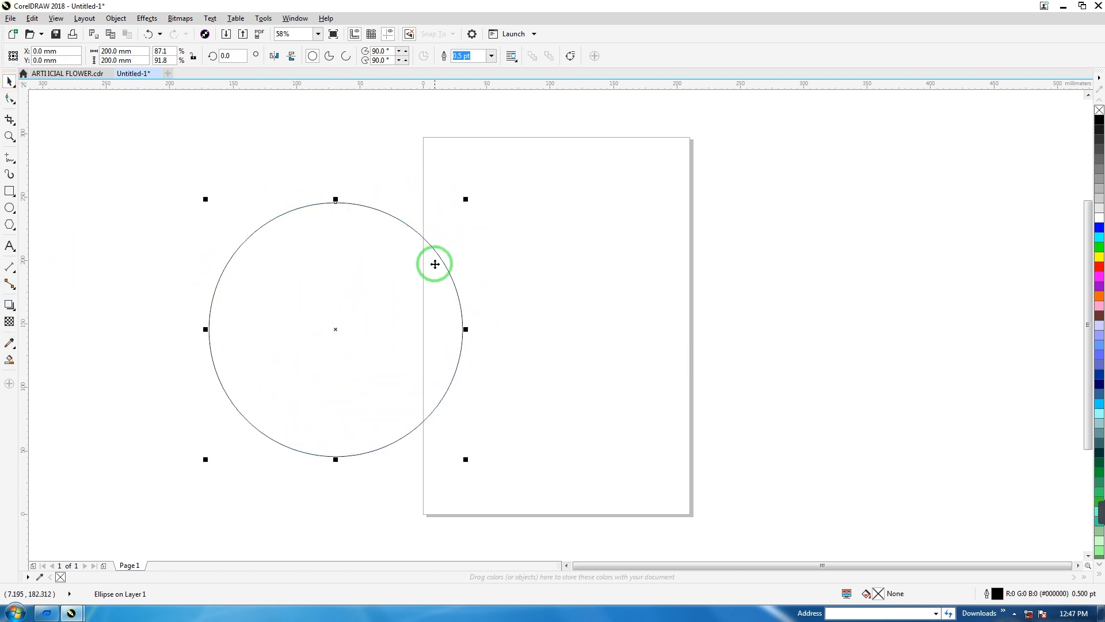
Duplicate the 200 mm circle and place the copy to its right so that the two circles overlap.
{"action": "key", "text": "ctrl+d"}
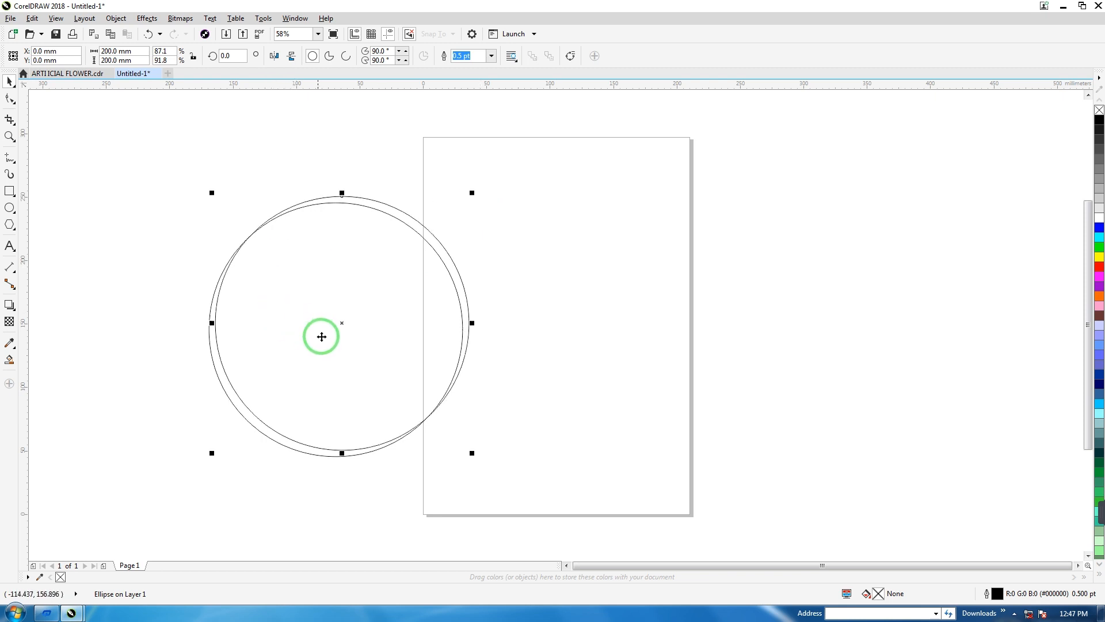
{"action": "left_click_drag", "start_coordinate": [343, 324], "coordinate": [474, 329]}
{"action": "left_click_drag", "start_coordinate": [200, 148], "coordinate": [660, 472]}
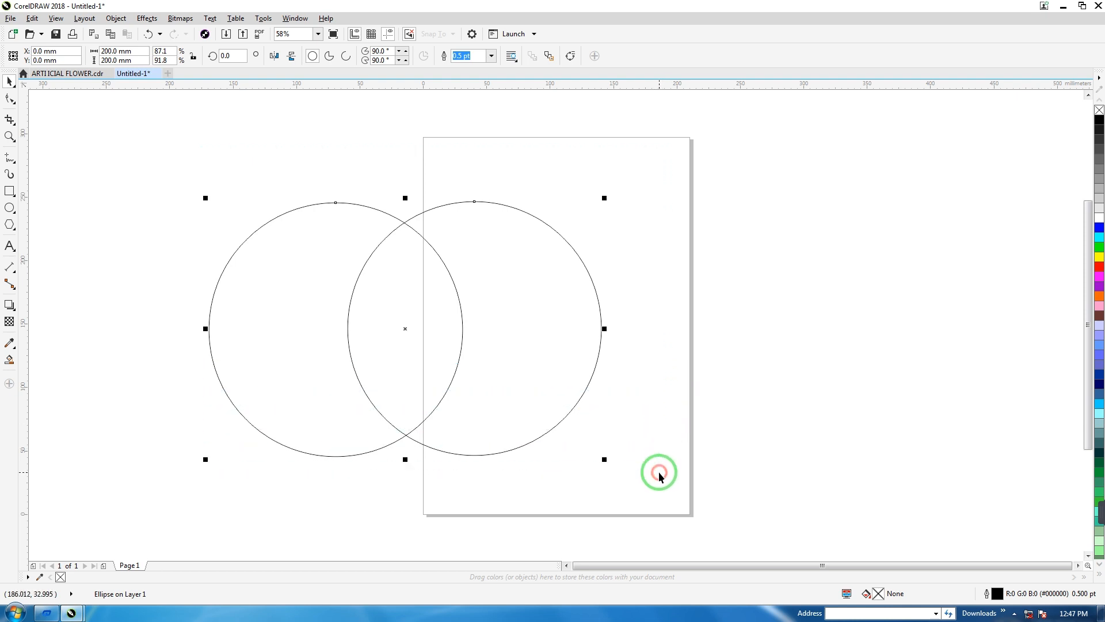
{"action": "left_click", "coordinate": [239, 145]}
Select both overlapping circles and create a lens shape from their common area with Intersect.
{"action": "left_click_drag", "start_coordinate": [590, 316], "coordinate": [622, 399]}
{"action": "left_click_drag", "start_coordinate": [616, 452], "coordinate": [612, 475]}
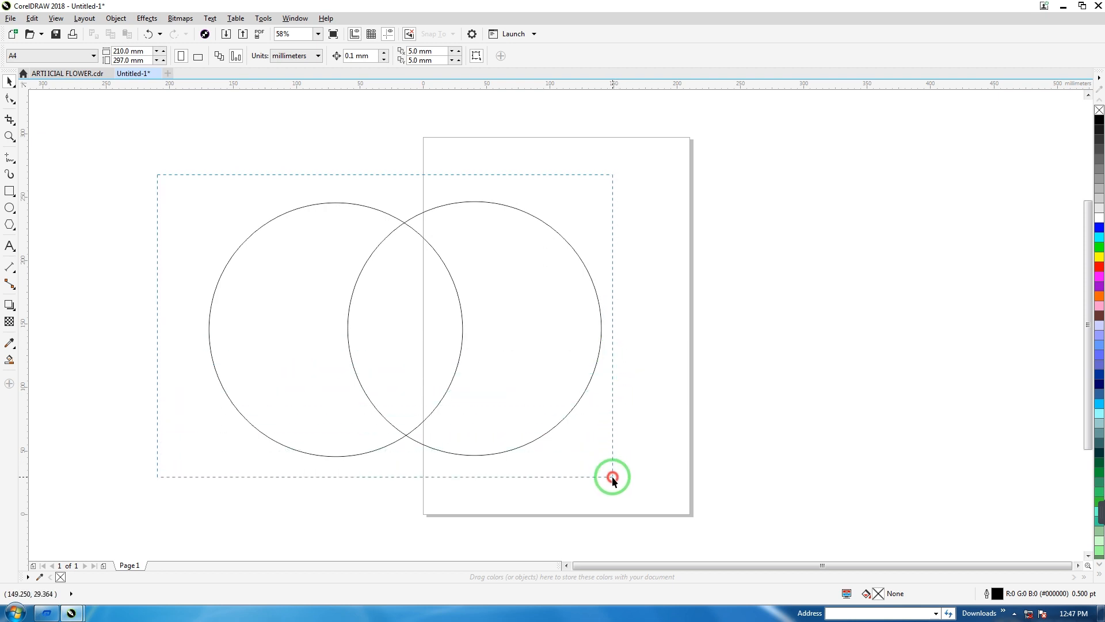
{"action": "left_click_drag", "start_coordinate": [613, 478], "coordinate": [613, 478]}
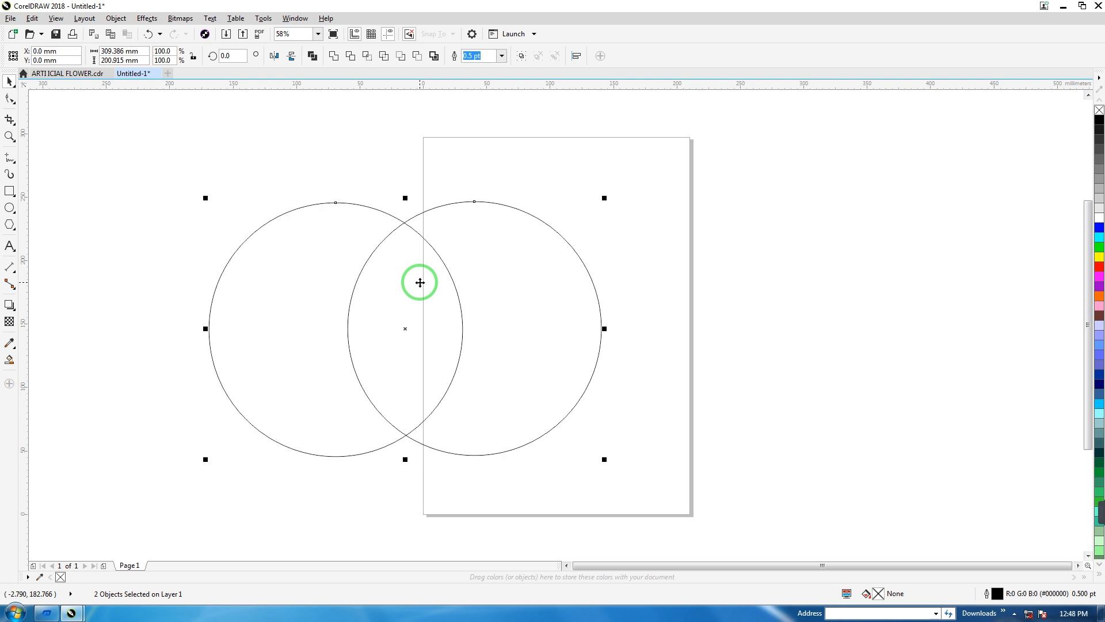
{"action": "left_click_drag", "start_coordinate": [143, 138], "coordinate": [659, 505]}
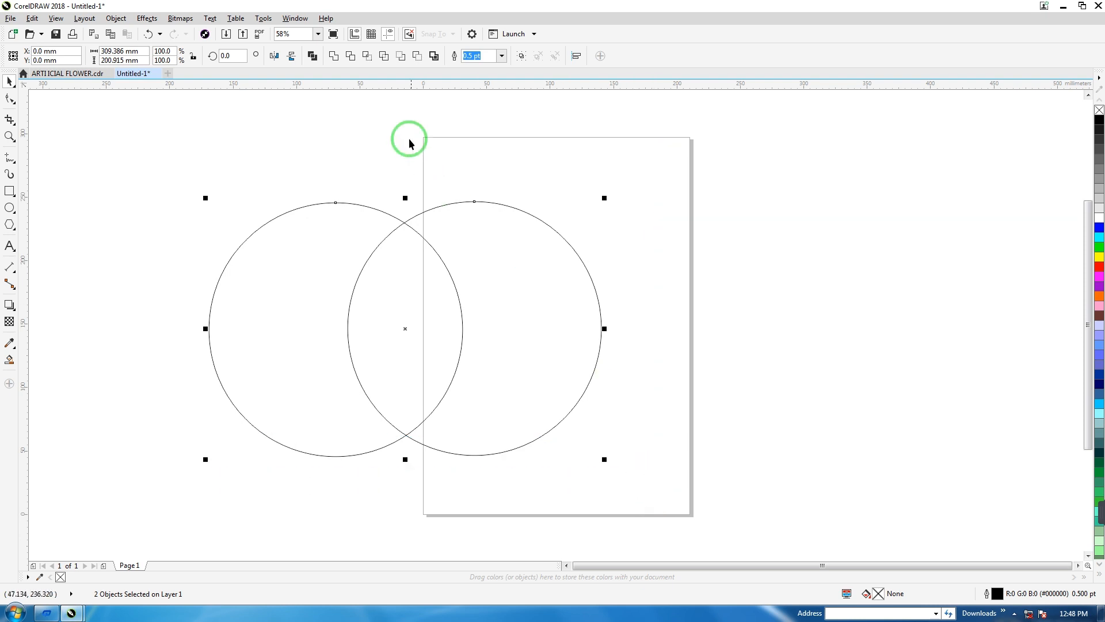
{"action": "left_click", "coordinate": [366, 60]}
Separate the lens shape from the two original circles and delete both circles.
{"action": "left_click_drag", "start_coordinate": [416, 328], "coordinate": [789, 302]}
{"action": "left_click_drag", "start_coordinate": [464, 337], "coordinate": [535, 318]}
{"action": "left_click", "coordinate": [324, 333]}
{"action": "key", "text": "Delete"}
{"action": "left_click", "coordinate": [758, 305]}
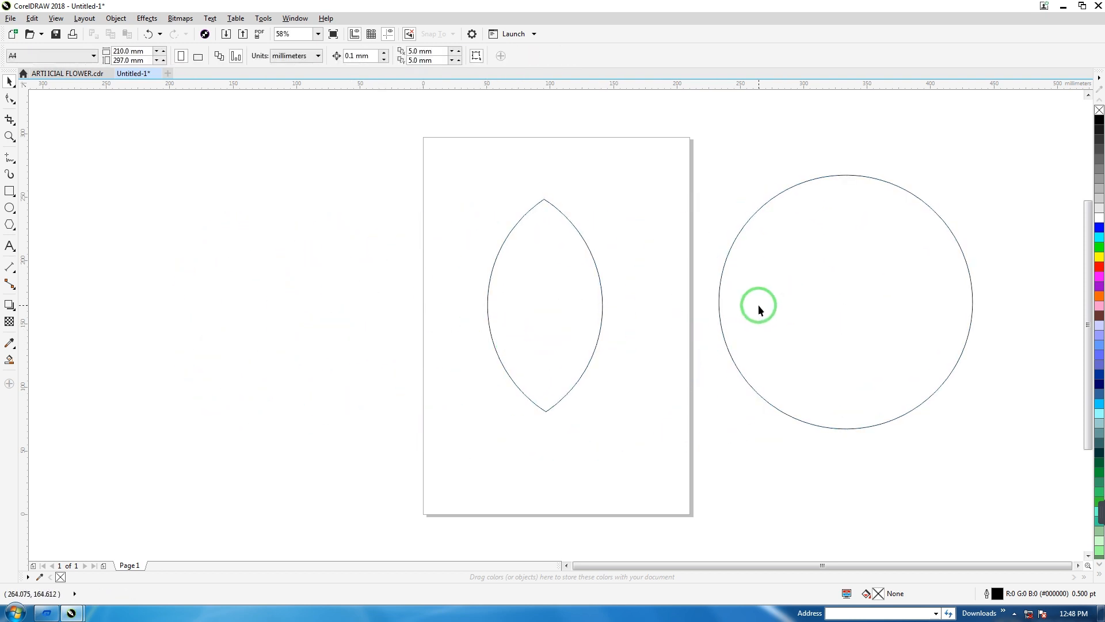
{"action": "key", "text": "Delete"}
Fill the lens shape with red and centre it on the page's left edge.
{"action": "left_click_drag", "start_coordinate": [453, 330], "coordinate": [415, 338]}
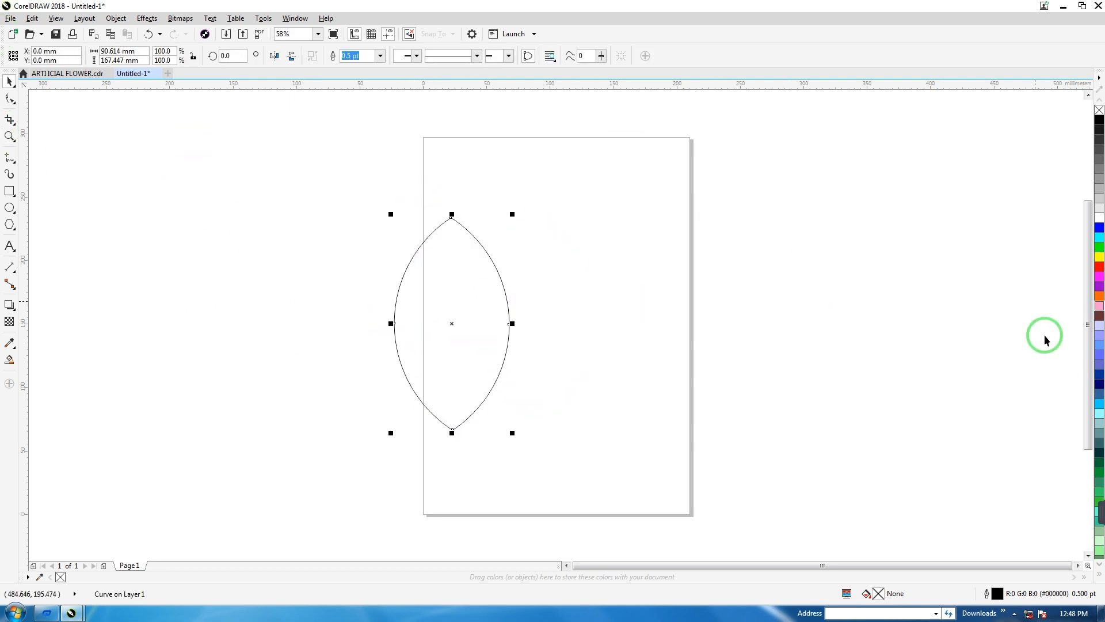
{"action": "left_click", "coordinate": [1099, 266]}
{"action": "left_click_drag", "start_coordinate": [454, 287], "coordinate": [427, 286]}
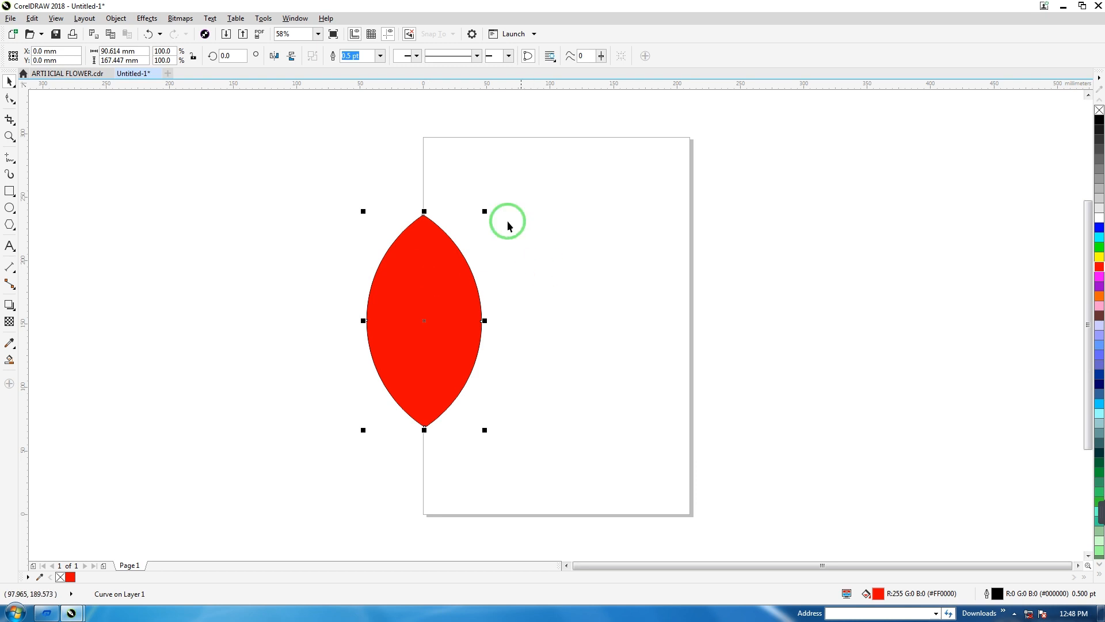
Draw a straight vertical line about 242 mm long through the middle of the red leaf with the Pen tool.
{"action": "left_click", "coordinate": [12, 164]}
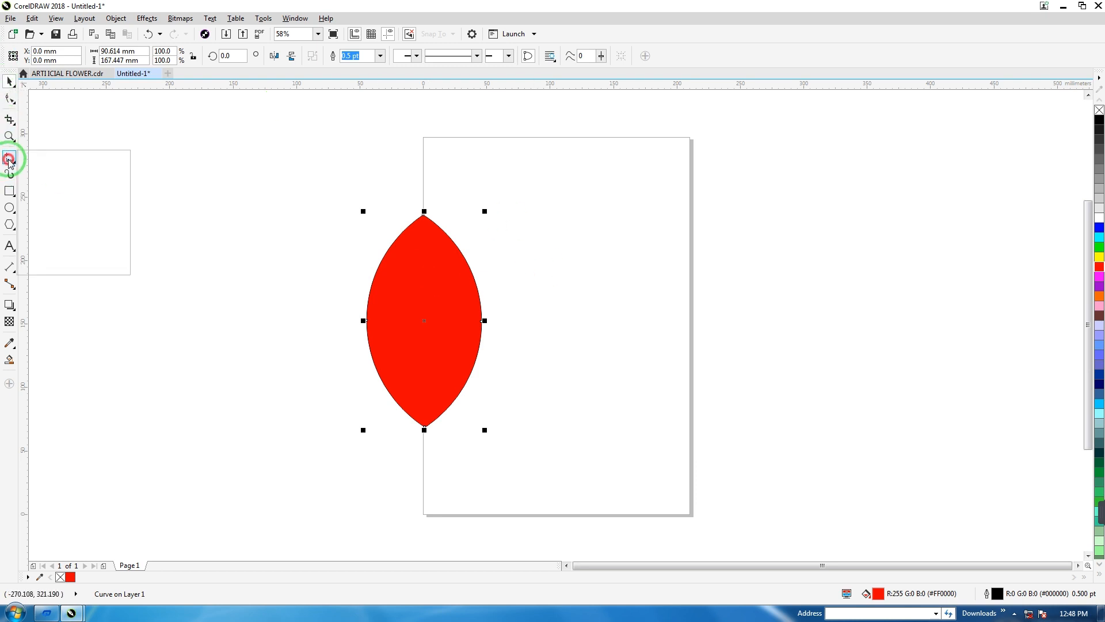
{"action": "left_click", "coordinate": [42, 200]}
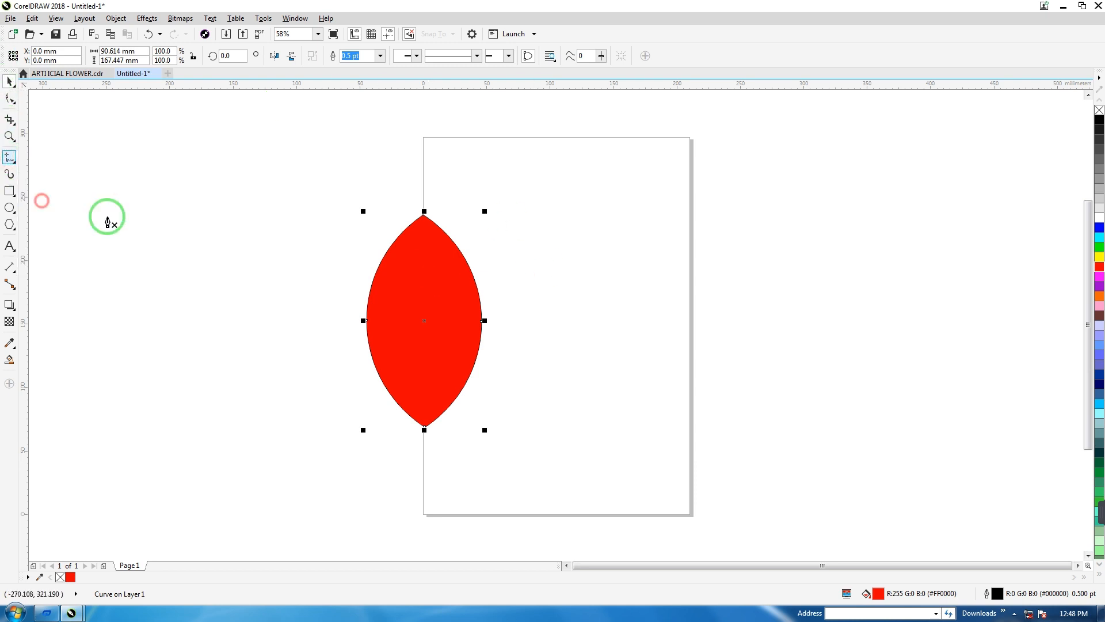
{"action": "left_click", "coordinate": [422, 165]}
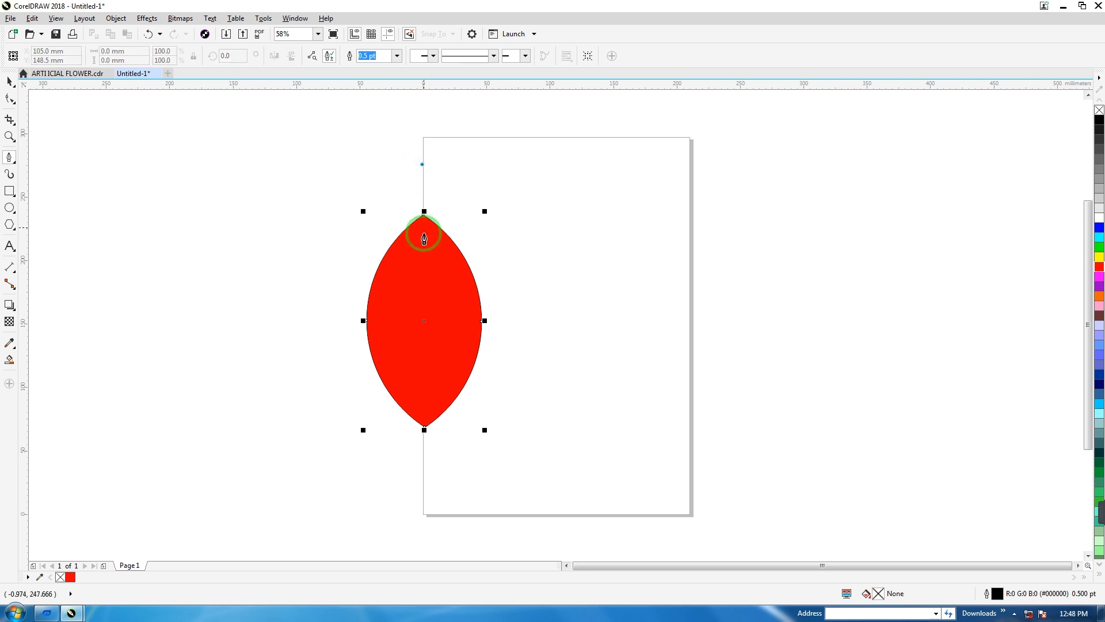
{"action": "double_click", "coordinate": [423, 476]}
{"action": "left_click", "coordinate": [10, 83]}
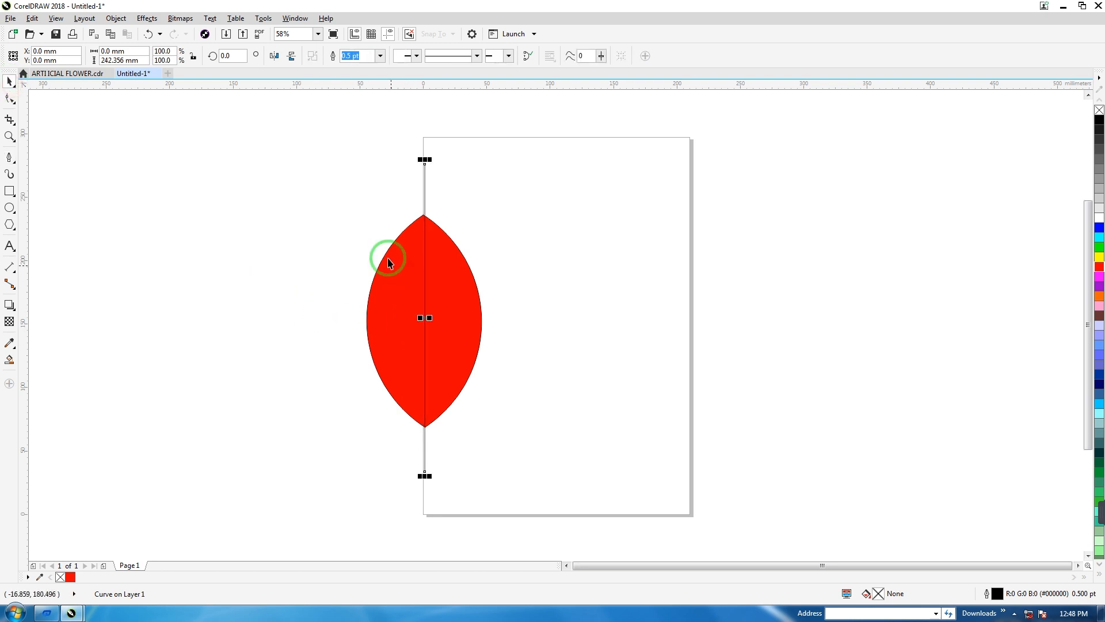
Select the leaf and the vertical line together and trim the leaf along the line.
{"action": "left_click", "coordinate": [378, 240]}
{"action": "left_click_drag", "start_coordinate": [255, 131], "coordinate": [494, 493]}
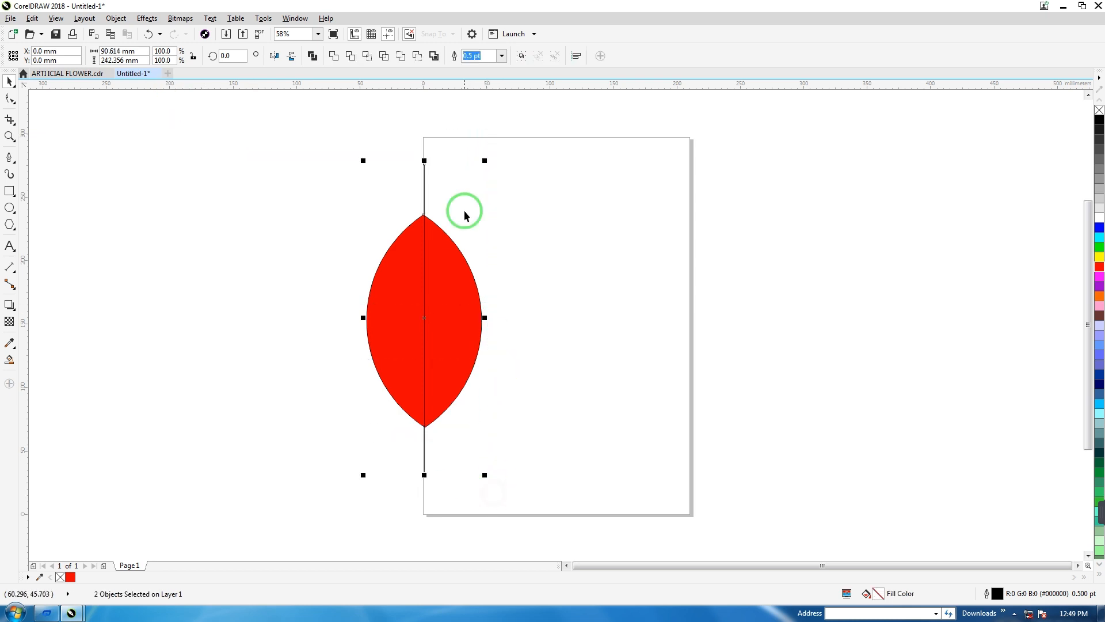
{"action": "left_click", "coordinate": [350, 56]}
{"action": "left_click", "coordinate": [267, 358]}
Move the trimmed leaf away to the left of the page and delete the cutting line.
{"action": "left_click_drag", "start_coordinate": [395, 339], "coordinate": [274, 354]}
{"action": "left_click_drag", "start_coordinate": [396, 153], "coordinate": [472, 510]}
{"action": "key", "text": "Delete"}
Break the trimmed leaf apart into two separate halves.
{"action": "left_click", "coordinate": [321, 353]}
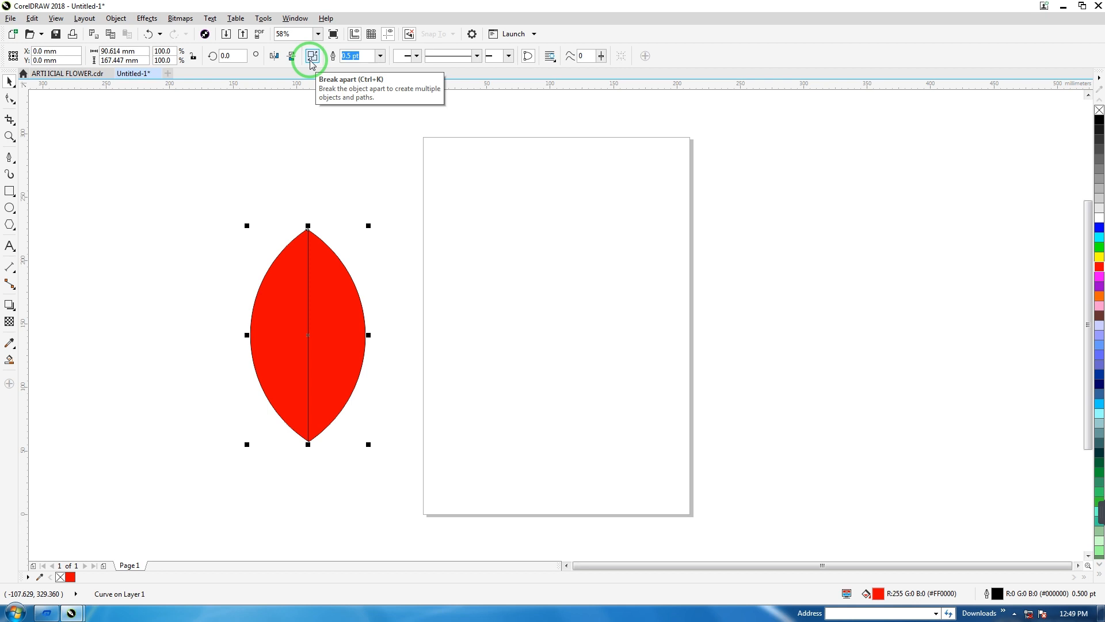
{"action": "left_click", "coordinate": [311, 56]}
{"action": "left_click", "coordinate": [382, 241]}
{"action": "left_click", "coordinate": [341, 335]}
Set the outline of both leaf halves to None and fill them with dark green (#009933).
{"action": "left_click_drag", "start_coordinate": [198, 192], "coordinate": [403, 457]}
{"action": "left_click", "coordinate": [502, 55]}
{"action": "left_click", "coordinate": [476, 67]}
{"action": "left_click_drag", "start_coordinate": [207, 141], "coordinate": [445, 472]}
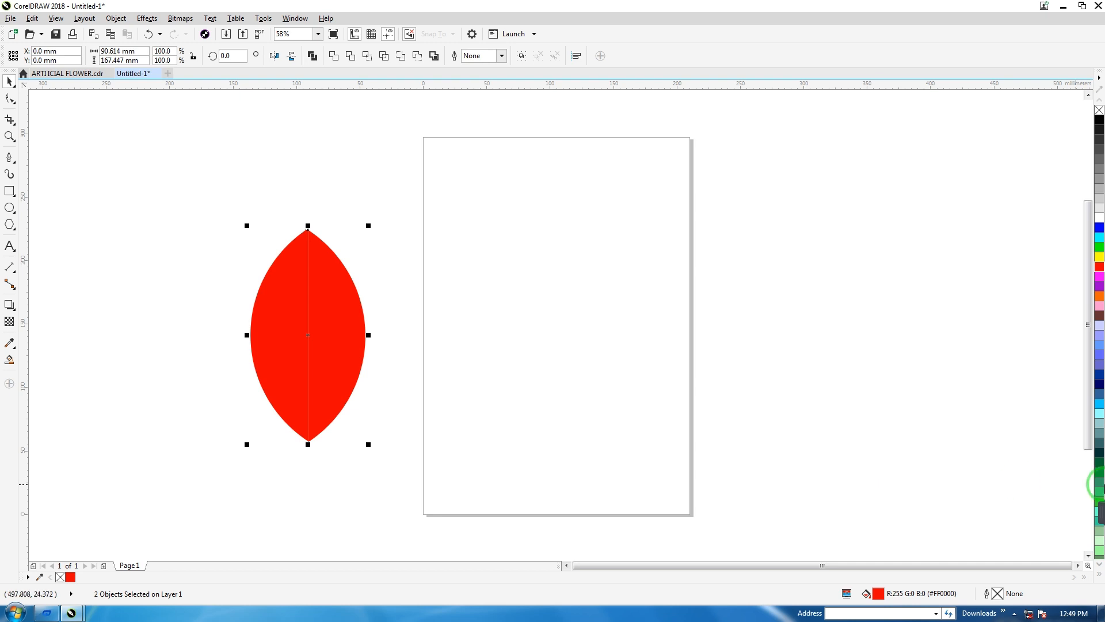
{"action": "left_click", "coordinate": [1096, 473]}
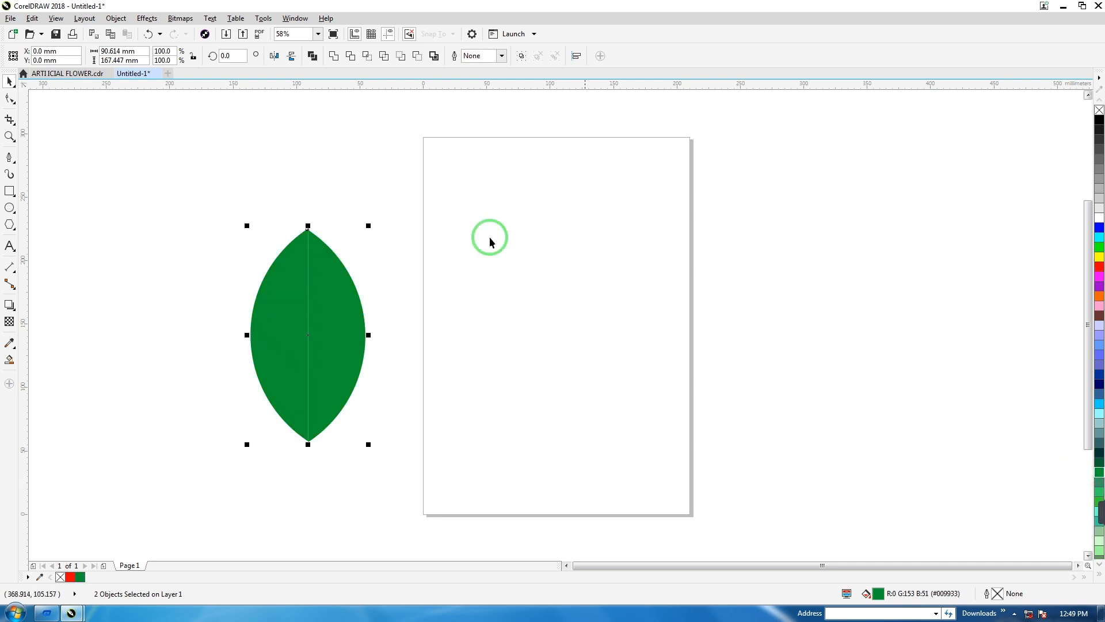
{"action": "left_click", "coordinate": [429, 333]}
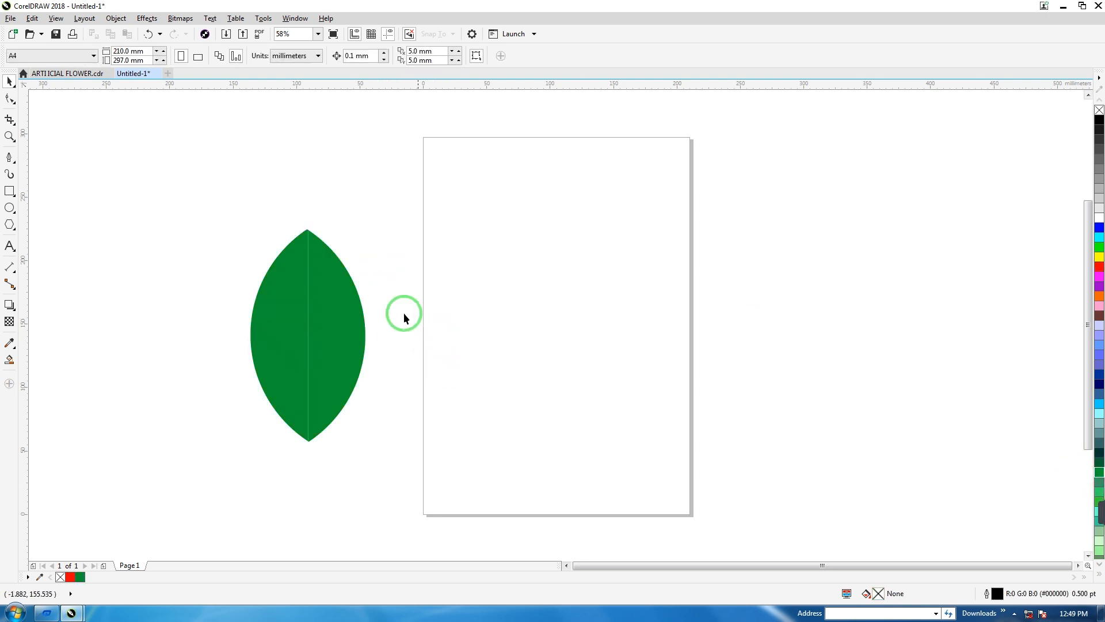
Apply a 6 by 3 mesh fill to the leaf's right half and colour its upper outer nodes black.
{"action": "left_click", "coordinate": [340, 317]}
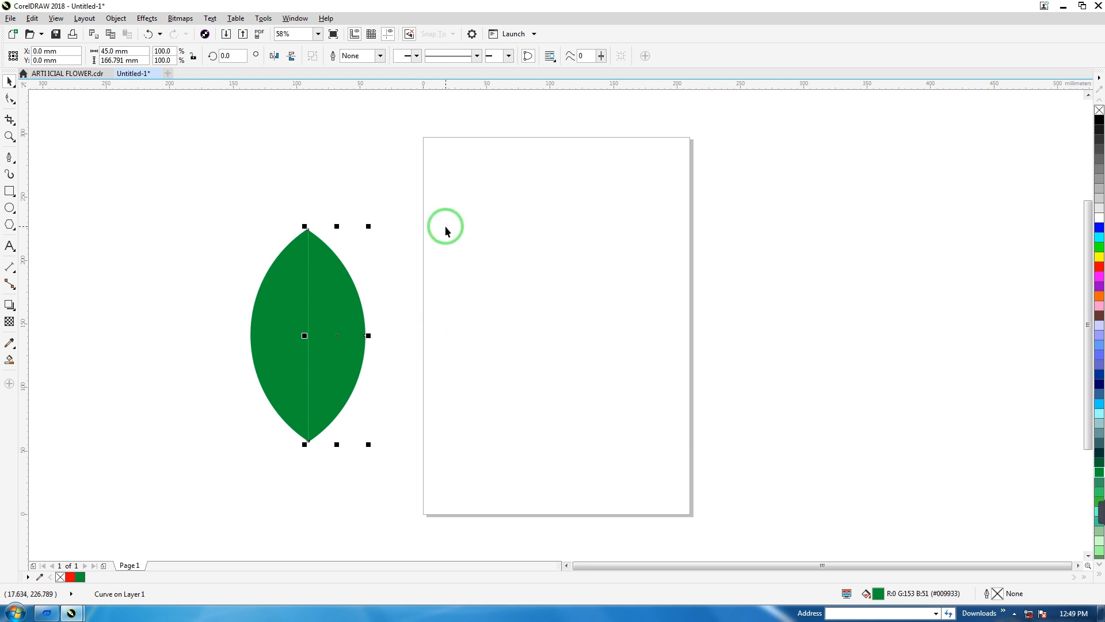
{"action": "key", "text": "m"}
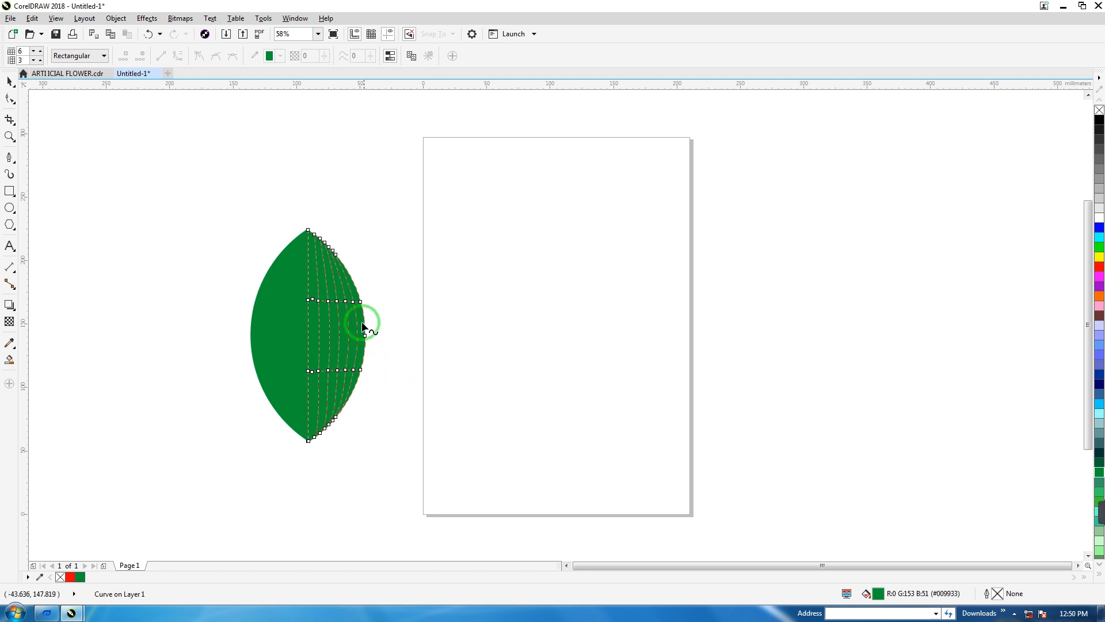
{"action": "left_click_drag", "start_coordinate": [394, 179], "coordinate": [315, 286]}
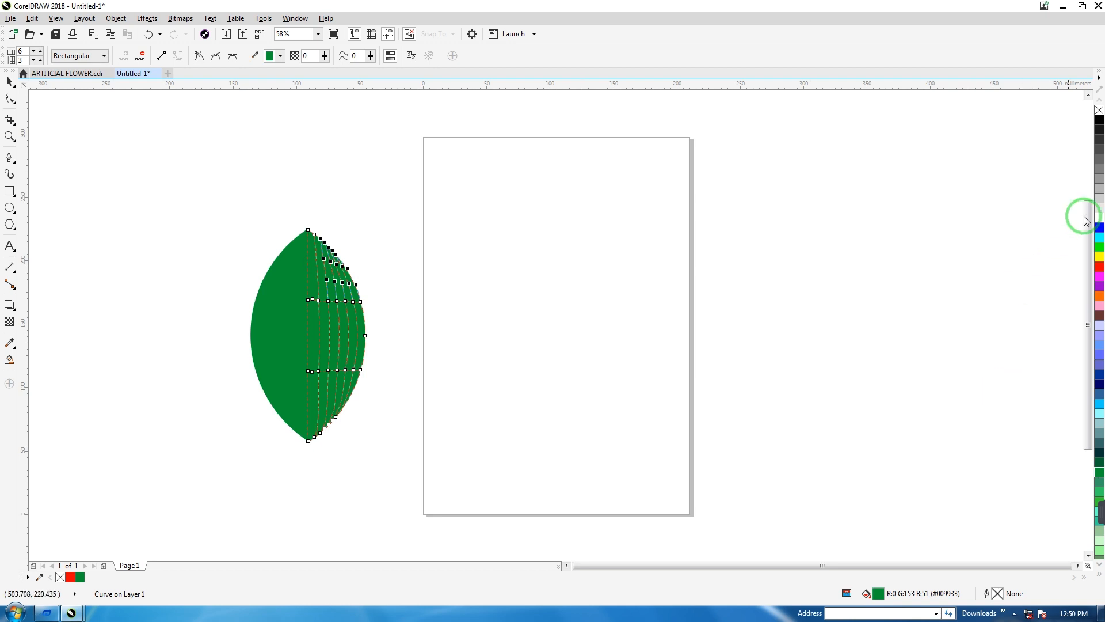
{"action": "left_click", "coordinate": [1100, 121]}
Colour the mesh nodes along the lower tip of the right leaf half yellow.
{"action": "left_click_drag", "start_coordinate": [343, 483], "coordinate": [357, 386]}
{"action": "left_click", "coordinate": [1099, 256]}
{"action": "left_click_drag", "start_coordinate": [278, 469], "coordinate": [357, 402]}
{"action": "left_click", "coordinate": [1099, 257]}
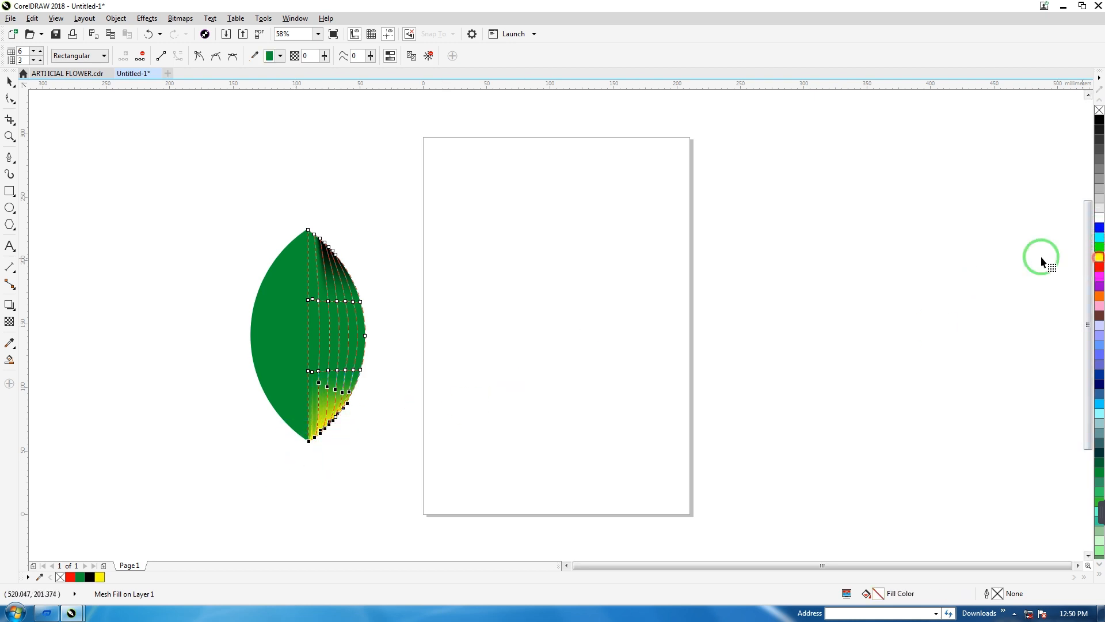
Colour the right half's outer edge nodes black above the middle and the nodes below them orange.
{"action": "left_click_drag", "start_coordinate": [377, 287], "coordinate": [350, 364]}
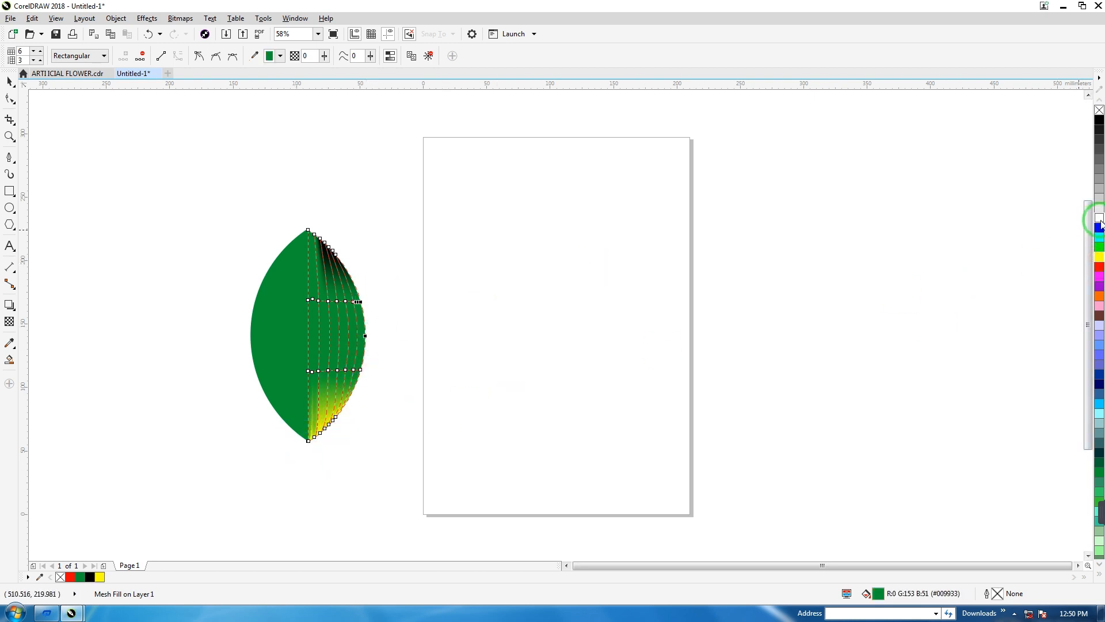
{"action": "left_click", "coordinate": [1100, 120]}
{"action": "left_click_drag", "start_coordinate": [380, 406], "coordinate": [342, 337]}
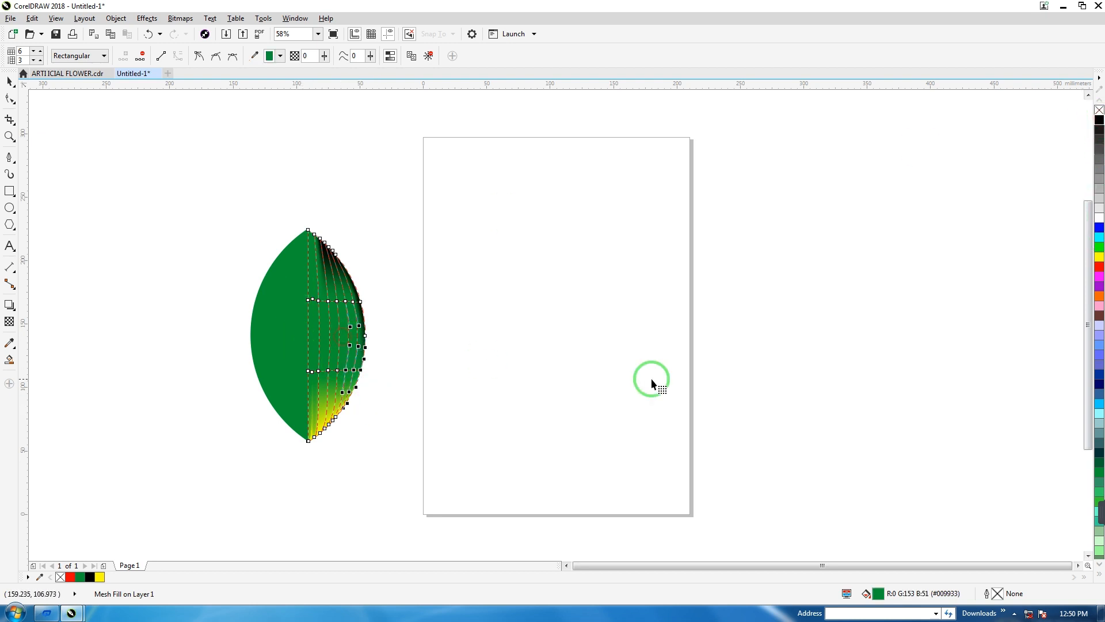
{"action": "left_click", "coordinate": [1099, 296]}
{"action": "left_click", "coordinate": [458, 322]}
Colour the mesh nodes along the centre line yellow in the upper part and black in the lower part.
{"action": "left_click_drag", "start_coordinate": [271, 202], "coordinate": [320, 350]}
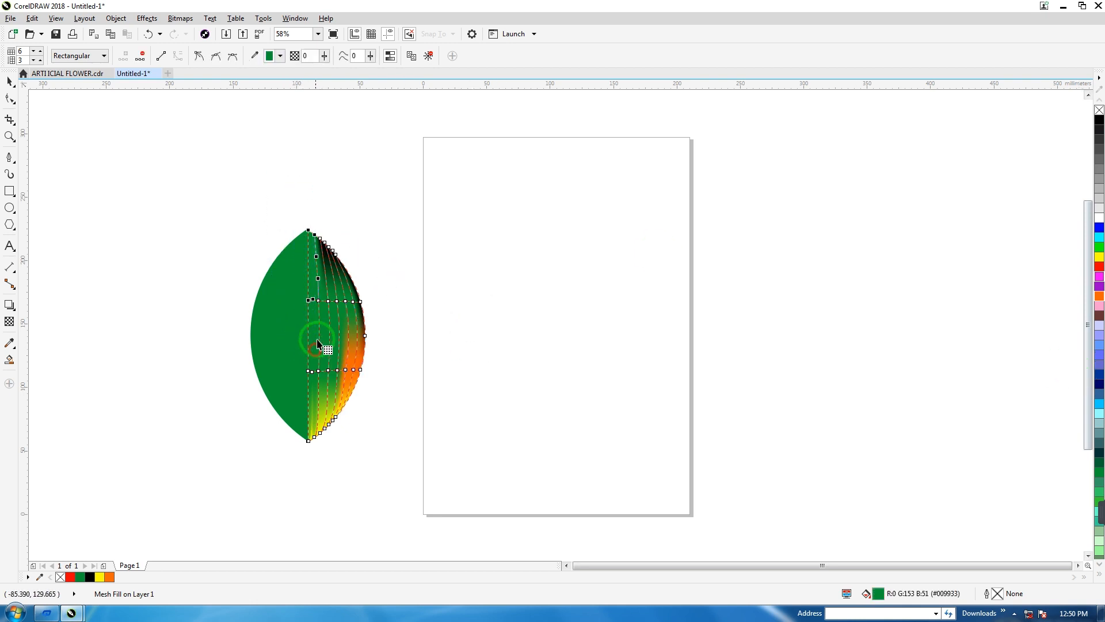
{"action": "left_click", "coordinate": [1099, 256]}
{"action": "left_click_drag", "start_coordinate": [244, 331], "coordinate": [322, 419]}
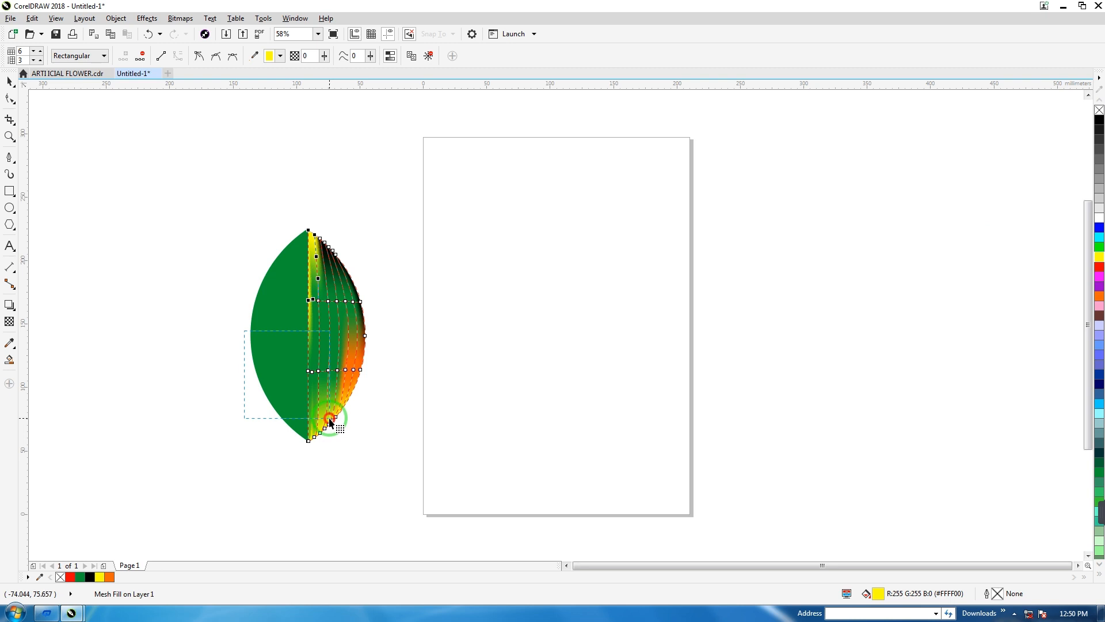
{"action": "left_click", "coordinate": [1099, 120]}
{"action": "left_click", "coordinate": [276, 425]}
Colour the mesh nodes in the upper middle of the right leaf half bright green.
{"action": "left_click_drag", "start_coordinate": [332, 289], "coordinate": [341, 340]}
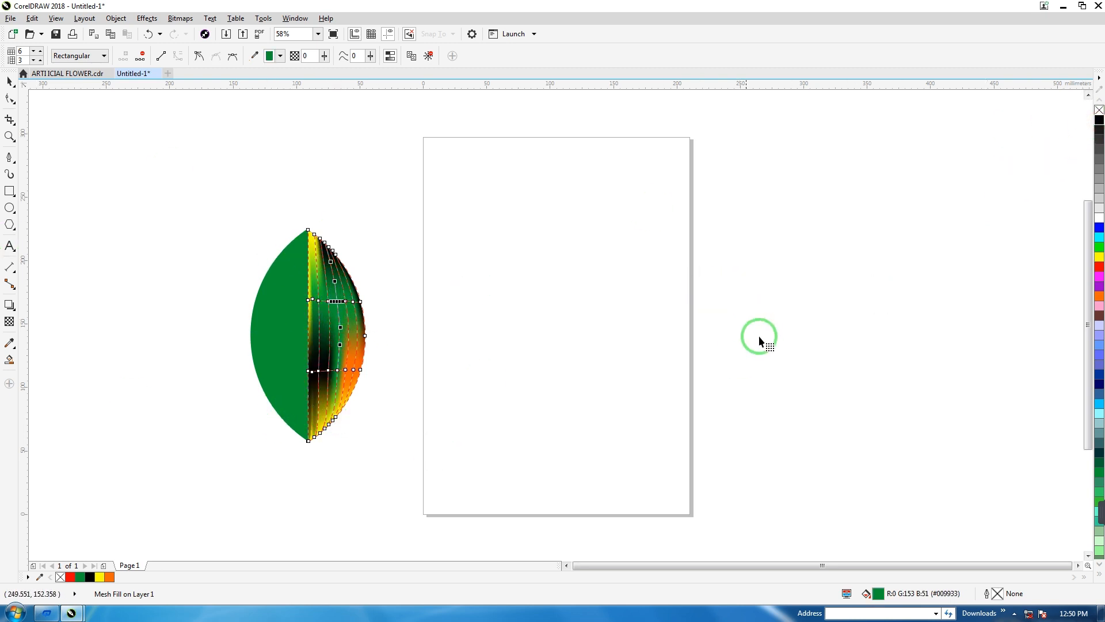
{"action": "left_click", "coordinate": [1100, 248]}
{"action": "left_click", "coordinate": [535, 340]}
{"action": "left_click", "coordinate": [10, 82]}
Delete the plain green left half of the leaf.
{"action": "left_click", "coordinate": [177, 255]}
{"action": "left_click", "coordinate": [274, 334]}
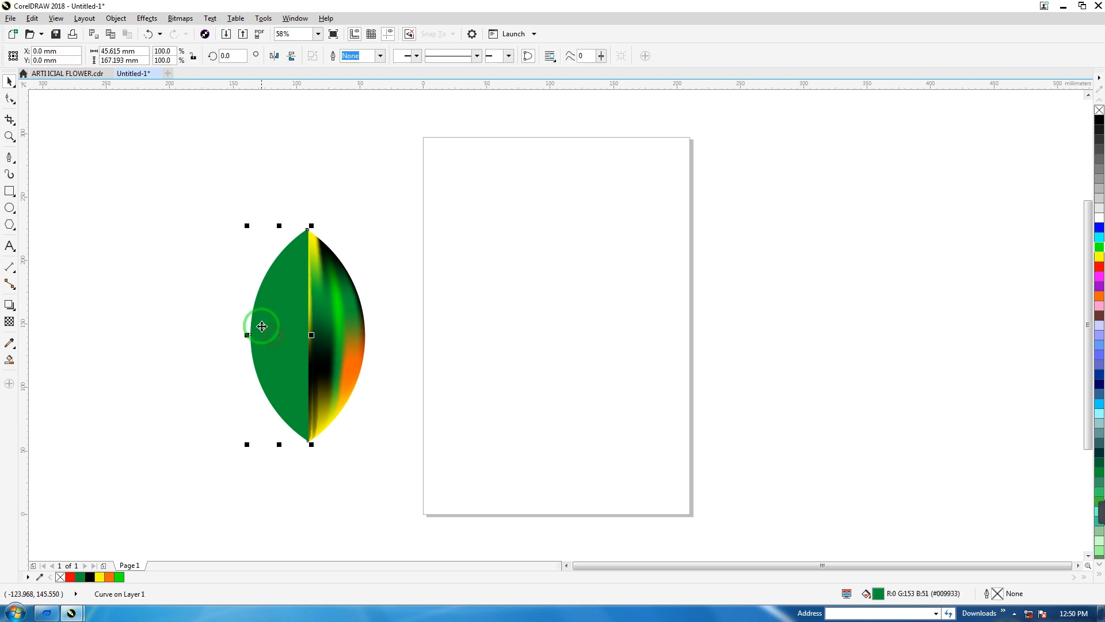
{"action": "key", "text": "Delete"}
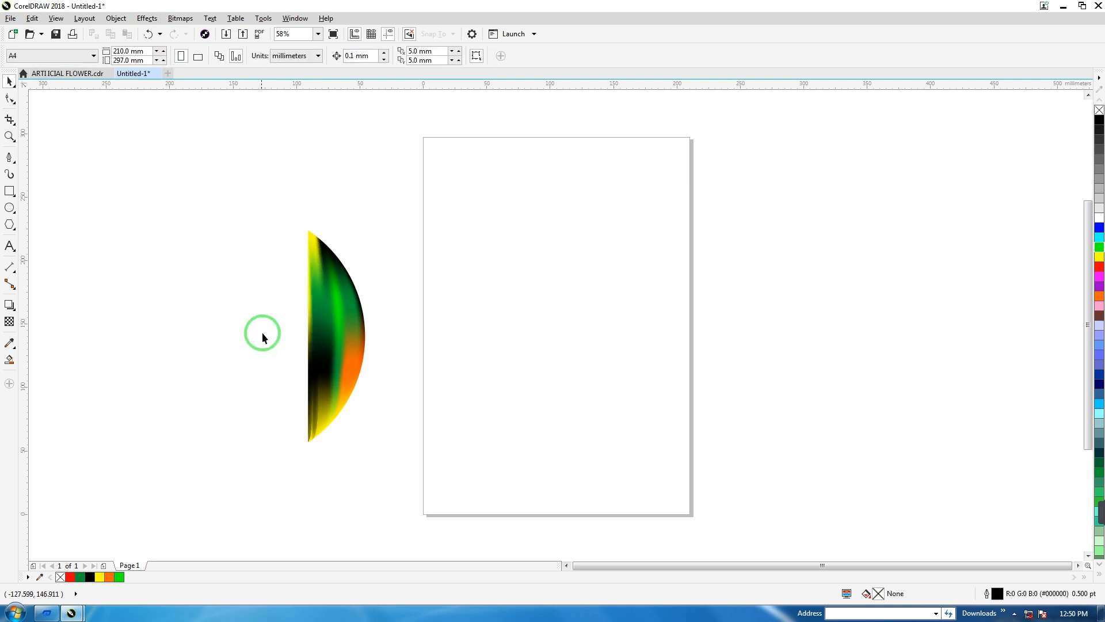
Duplicate the shaded leaf half, mirror the copy horizontally and fit it against the original's straight edge to complete the leaf.
{"action": "left_click", "coordinate": [340, 312]}
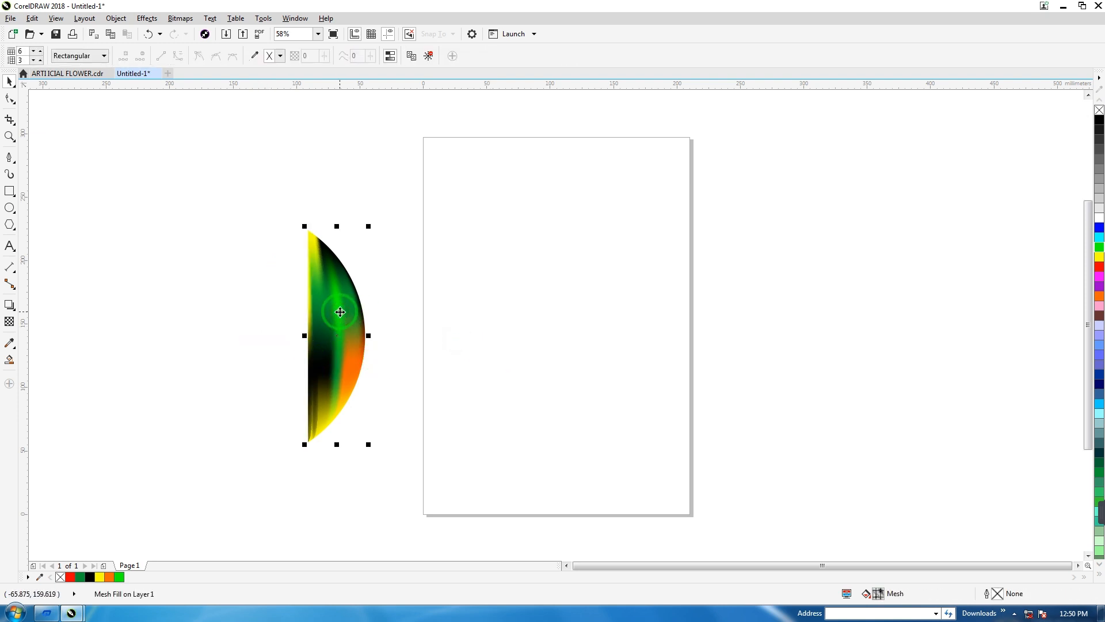
{"action": "key", "text": "ctrl+d"}
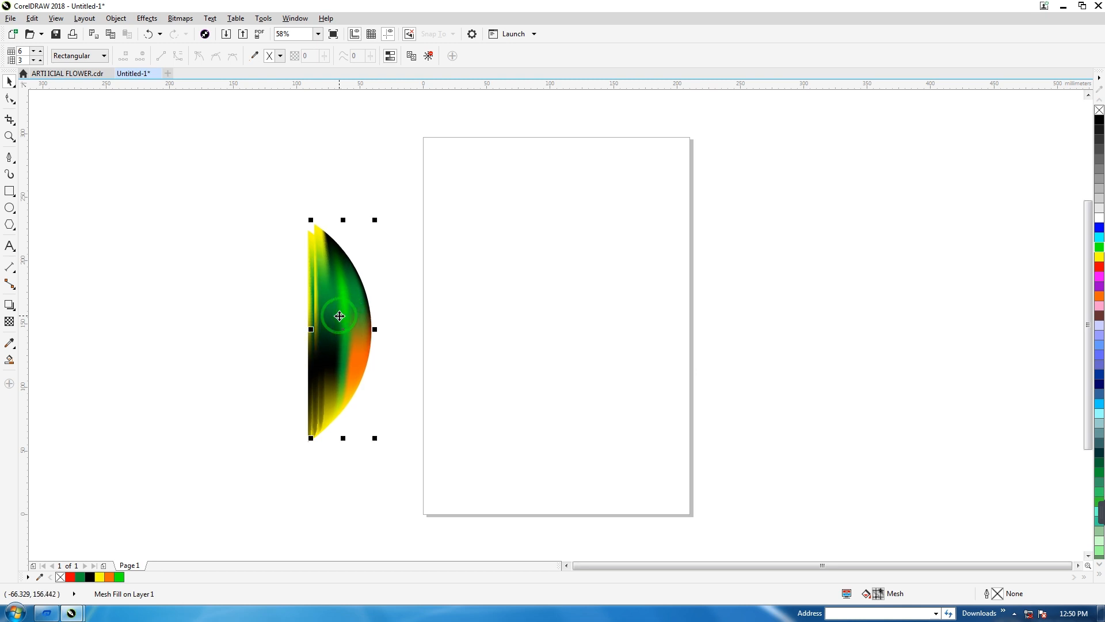
{"action": "left_click", "coordinate": [419, 348]}
{"action": "left_click", "coordinate": [352, 309]}
{"action": "left_click_drag", "start_coordinate": [377, 330], "coordinate": [249, 337]}
{"action": "left_click", "coordinate": [187, 330]}
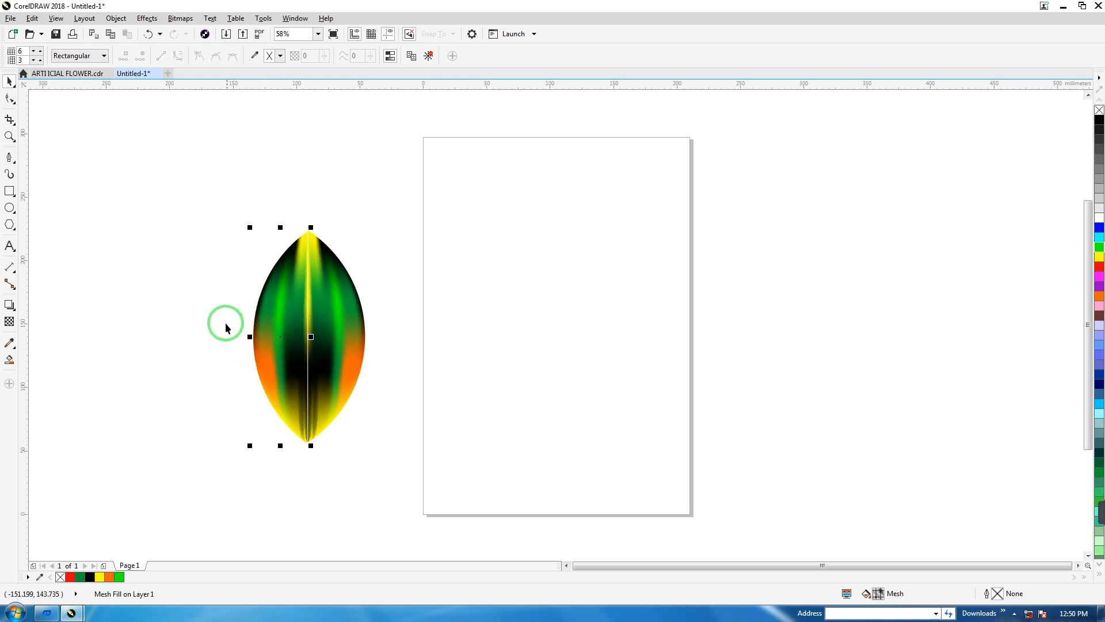
{"action": "left_click", "coordinate": [408, 349]}
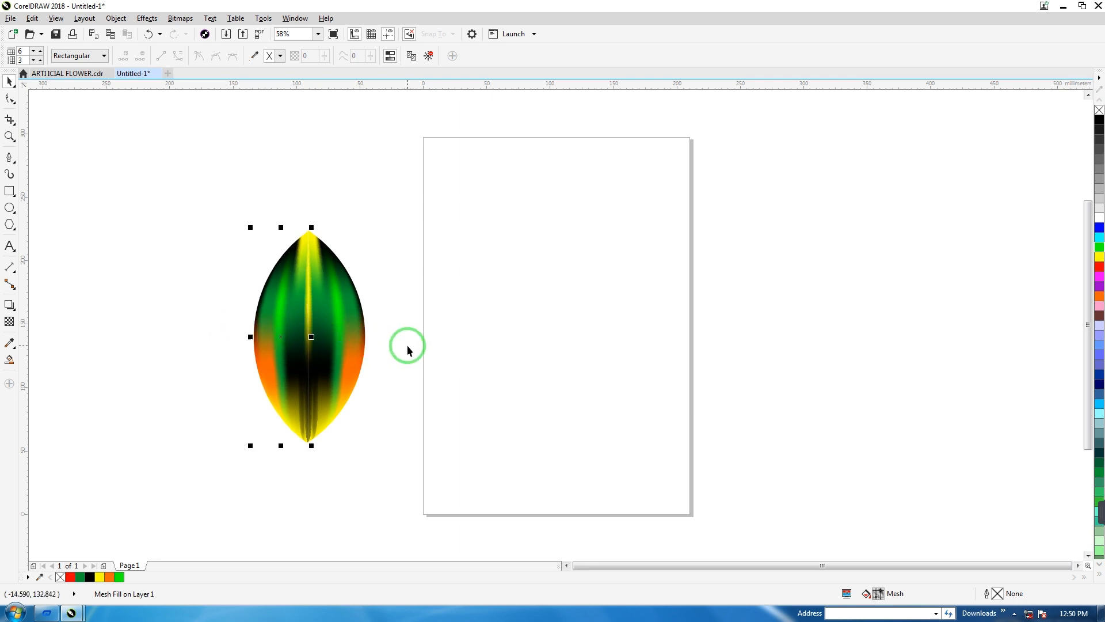
Group the two leaf halves and move the whole leaf onto the upper part of the page.
{"action": "left_click", "coordinate": [427, 342]}
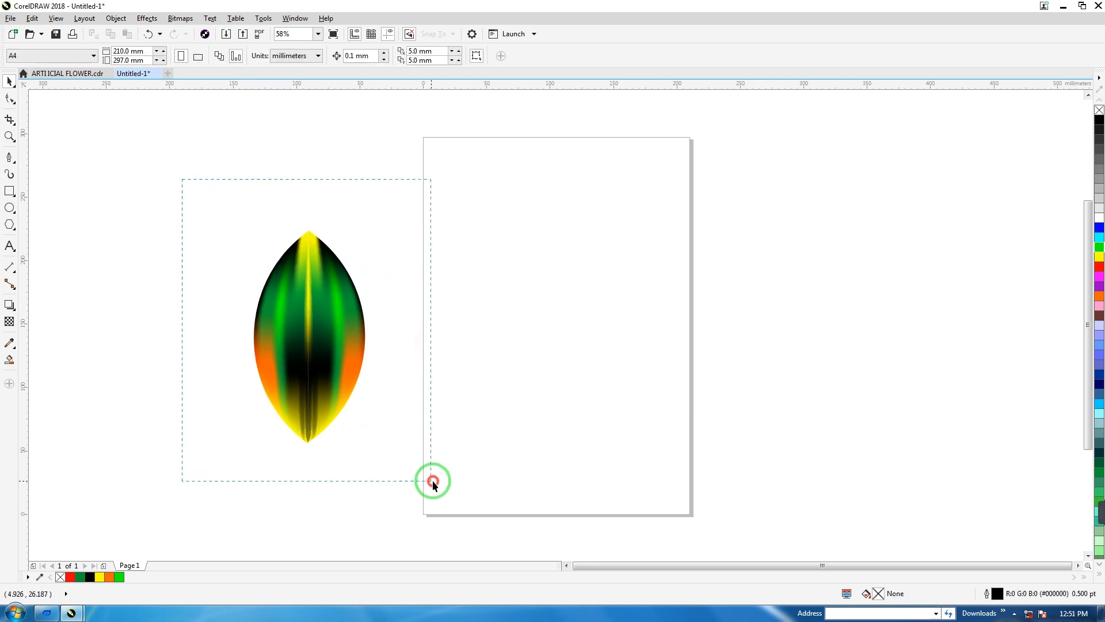
{"action": "left_click_drag", "start_coordinate": [423, 481], "coordinate": [426, 480]}
{"action": "left_click", "coordinate": [521, 56]}
{"action": "left_click_drag", "start_coordinate": [304, 346], "coordinate": [321, 253]}
{"action": "left_click_drag", "start_coordinate": [291, 216], "coordinate": [500, 219]}
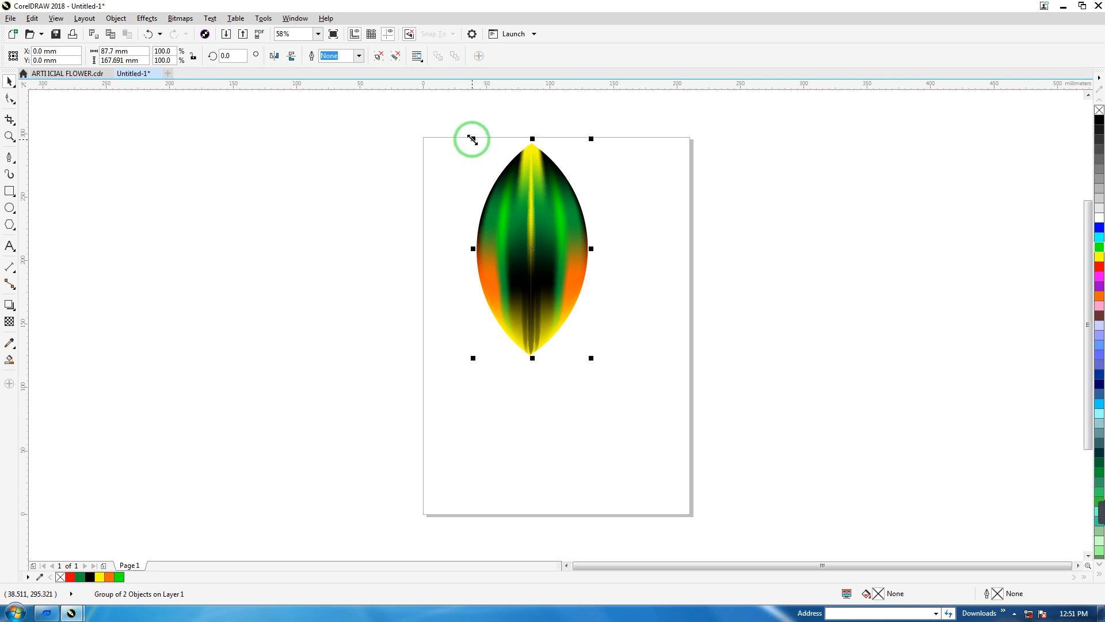
Scale the leaf to about 70 x 134 mm at the page's upper edge and place its rotation centre well below it.
{"action": "left_click_drag", "start_coordinate": [473, 136], "coordinate": [495, 178]}
{"action": "left_click_drag", "start_coordinate": [518, 253], "coordinate": [521, 226]}
{"action": "left_click", "coordinate": [521, 225]}
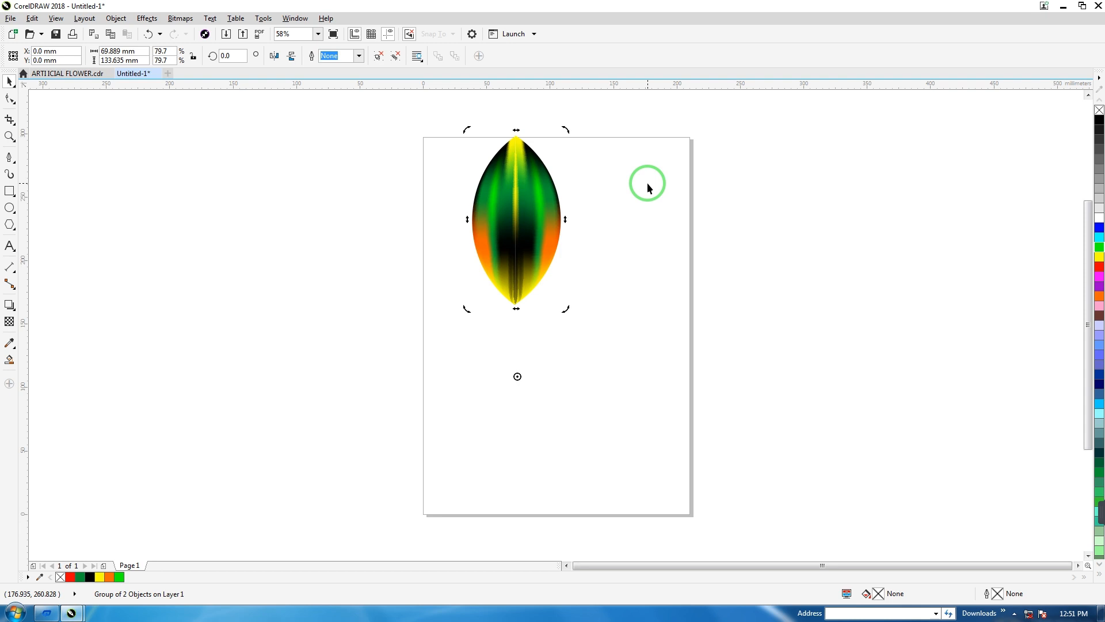
Create 7 copies of the leaf rotated in 45° increments around its offset rotation centre.
{"action": "key", "text": "alt+F7"}
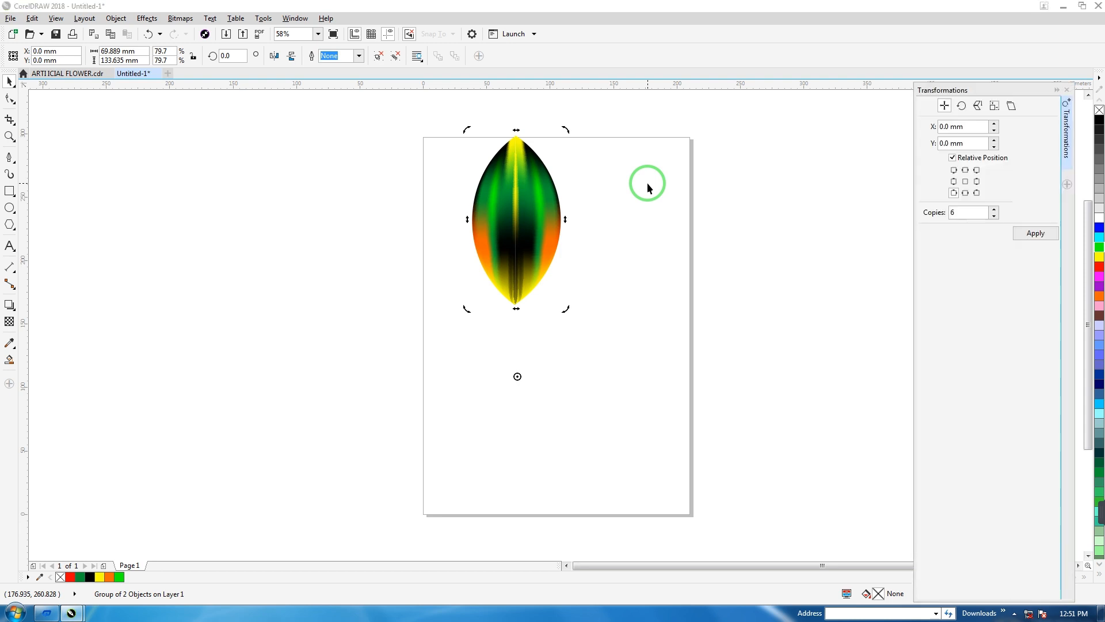
{"action": "left_click", "coordinate": [959, 107]}
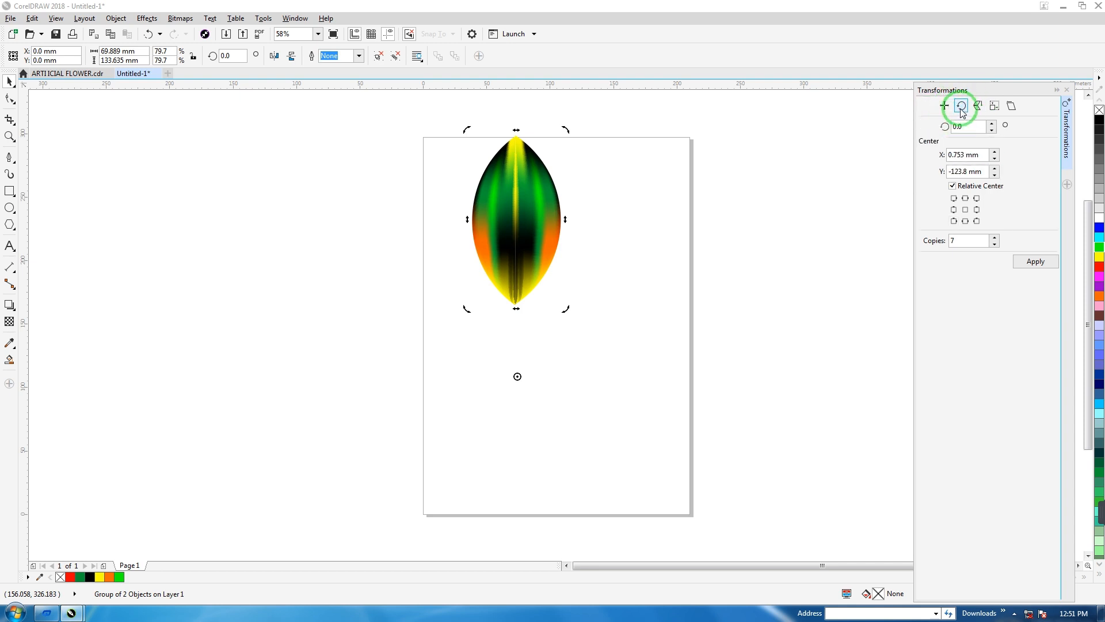
{"action": "left_click", "coordinate": [959, 125]}
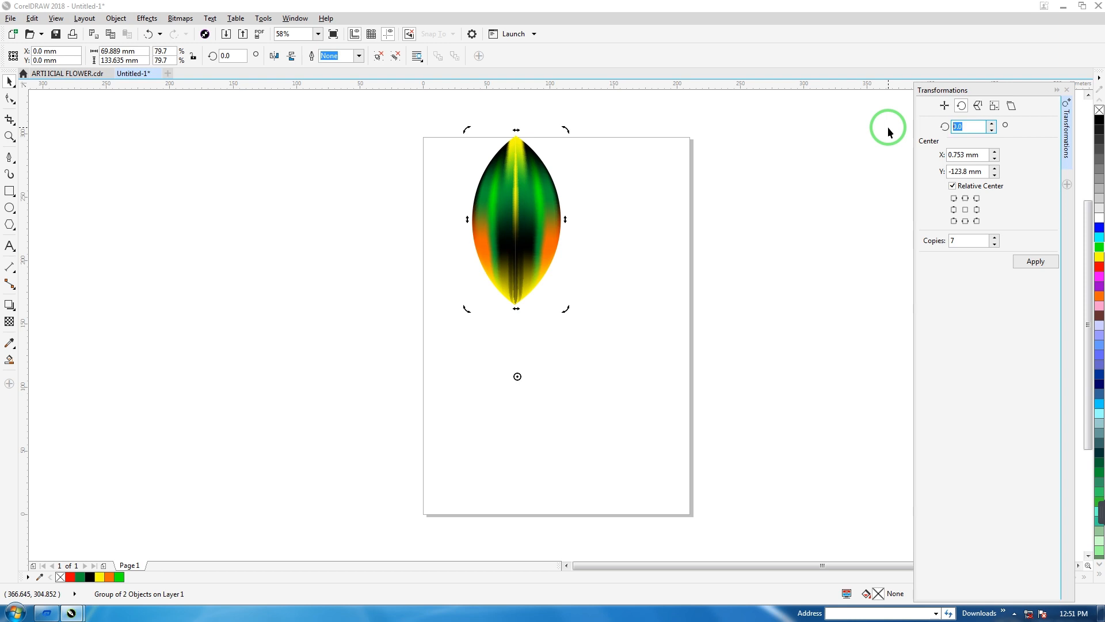
{"action": "type", "text": "45"}
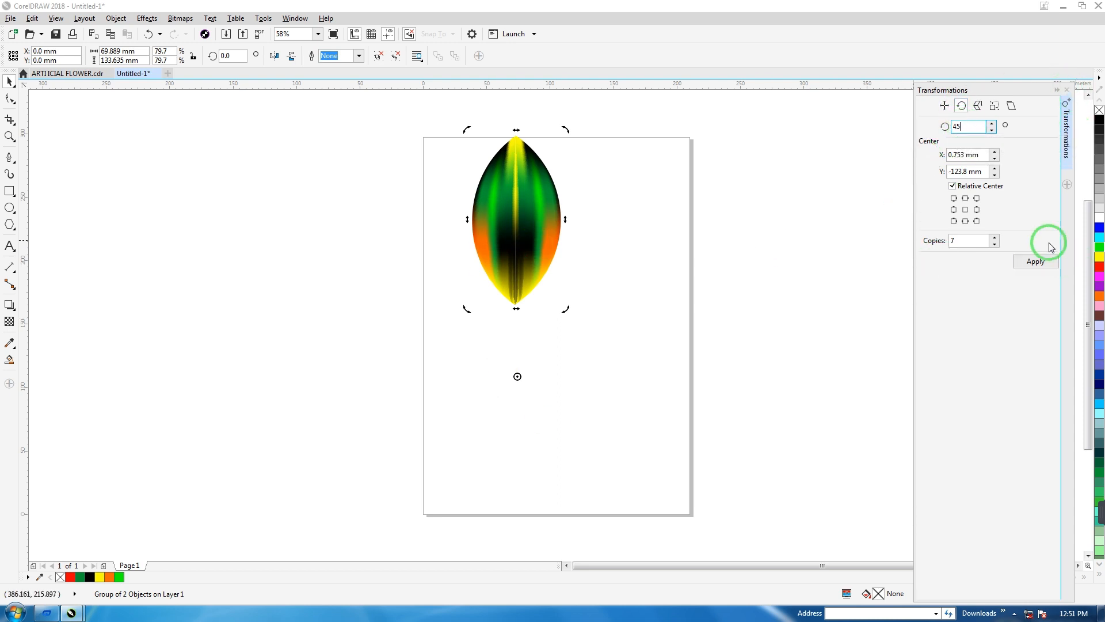
{"action": "left_click", "coordinate": [957, 240]}
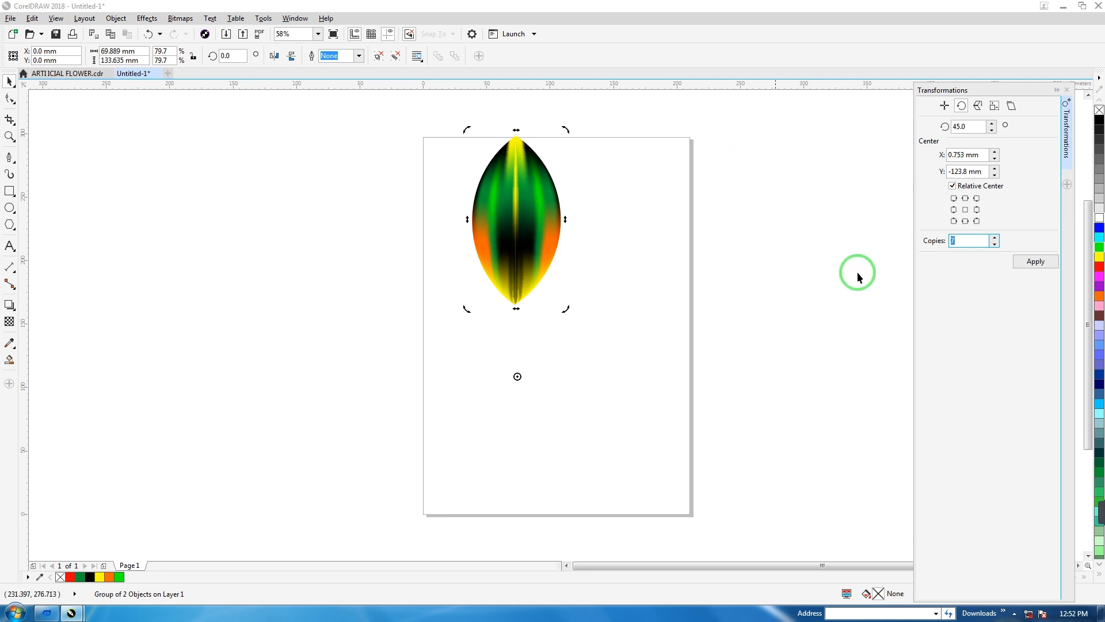
{"action": "left_click", "coordinate": [1035, 262]}
{"action": "left_click", "coordinate": [932, 247]}
Group the eight leaves and enlarge the ring to about 562 mm across, mostly beside the page.
{"action": "scroll", "coordinate": [749, 257], "scroll_direction": "down", "scroll_amount": 3}
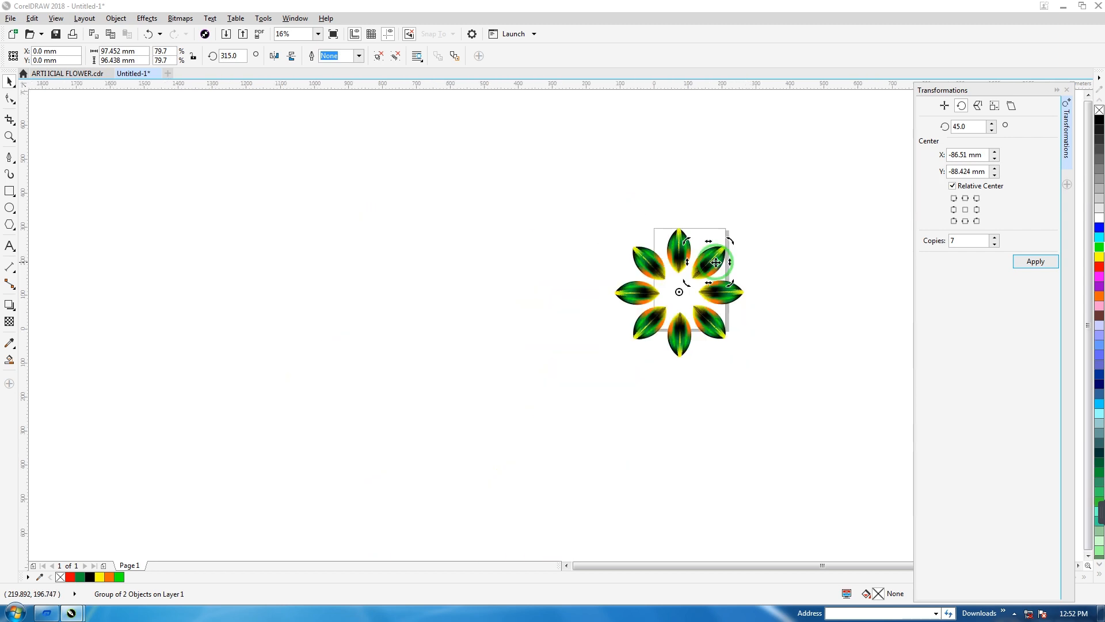
{"action": "left_click_drag", "start_coordinate": [597, 203], "coordinate": [797, 437]}
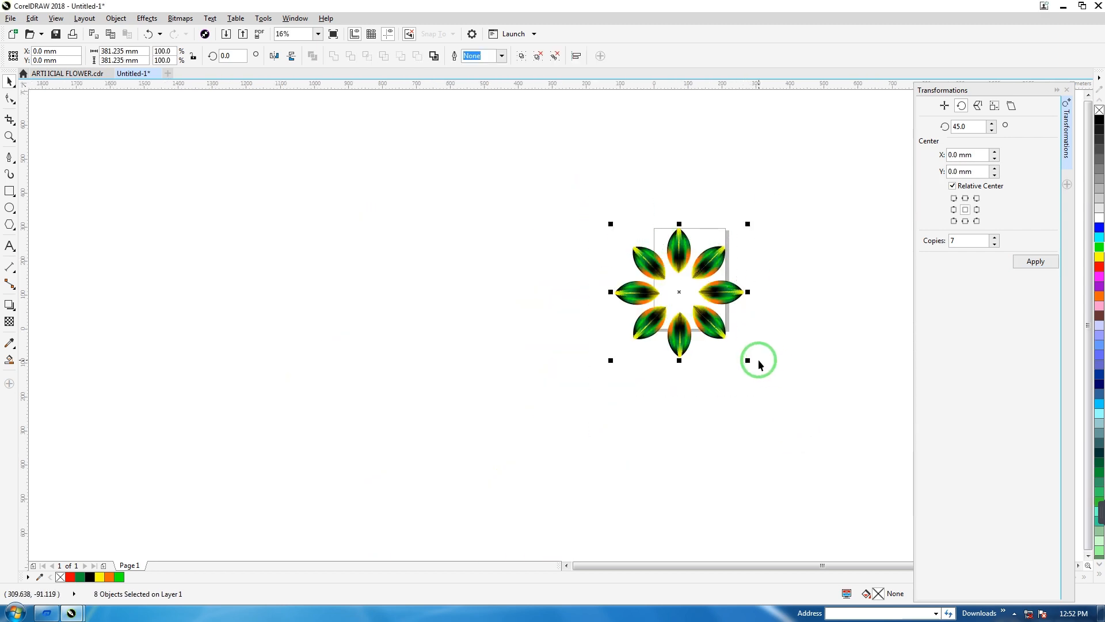
{"action": "key", "text": "ctrl+g"}
{"action": "scroll", "coordinate": [749, 334], "scroll_direction": "up", "scroll_amount": 2}
{"action": "left_click_drag", "start_coordinate": [516, 260], "coordinate": [490, 375]}
{"action": "left_click_drag", "start_coordinate": [633, 426], "coordinate": [809, 541]}
{"action": "left_click_drag", "start_coordinate": [679, 472], "coordinate": [590, 423]}
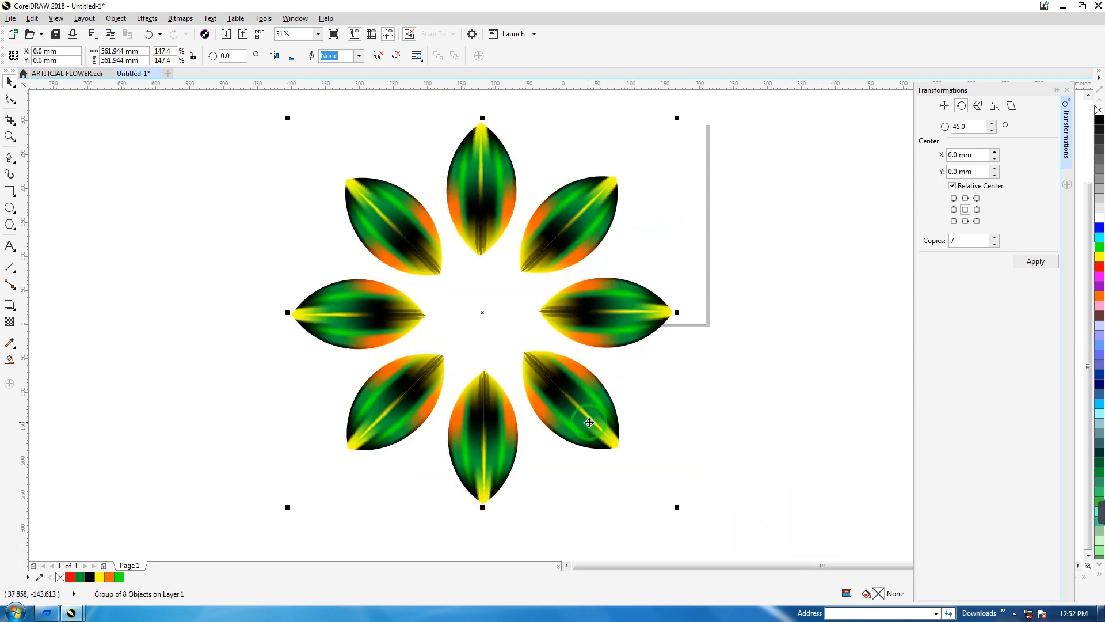
Duplicate the leaf ring into three smaller rotated rings nested inside it, the largest copy about 440 mm across.
{"action": "key", "text": "ctrl+d"}
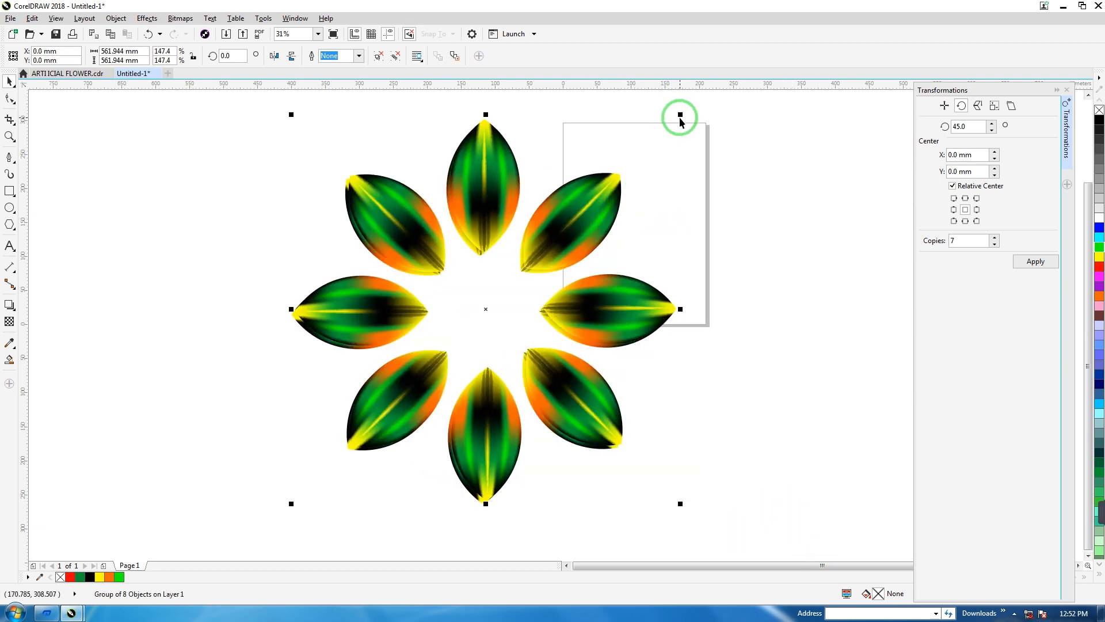
{"action": "mouse_move", "coordinate": [681, 116]}
{"action": "left_mouse_down"}
{"action": "mouse_move", "coordinate": [568, 218]}
{"action": "mouse_move", "coordinate": [585, 260]}
{"action": "left_mouse_up"}
{"action": "left_click", "coordinate": [569, 228]}
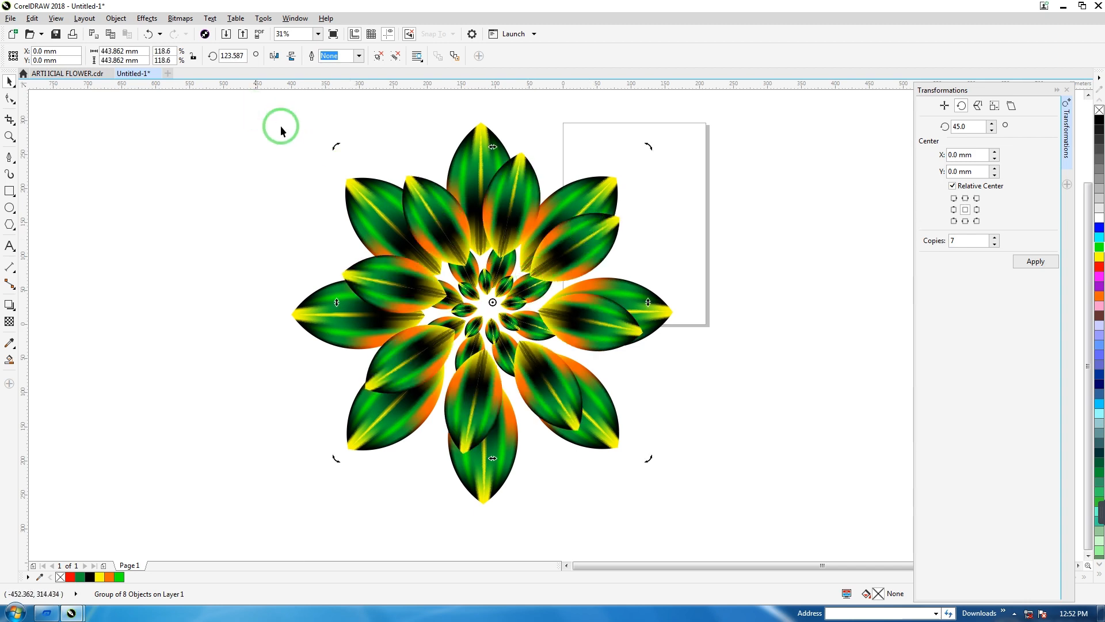
{"action": "left_click", "coordinate": [445, 206]}
{"action": "mouse_move", "coordinate": [337, 148]}
{"action": "left_mouse_down"}
{"action": "mouse_move", "coordinate": [354, 143]}
{"action": "mouse_move", "coordinate": [337, 134]}
{"action": "mouse_move", "coordinate": [335, 145]}
{"action": "mouse_move", "coordinate": [350, 148]}
{"action": "left_mouse_up"}
{"action": "left_click", "coordinate": [352, 177]}
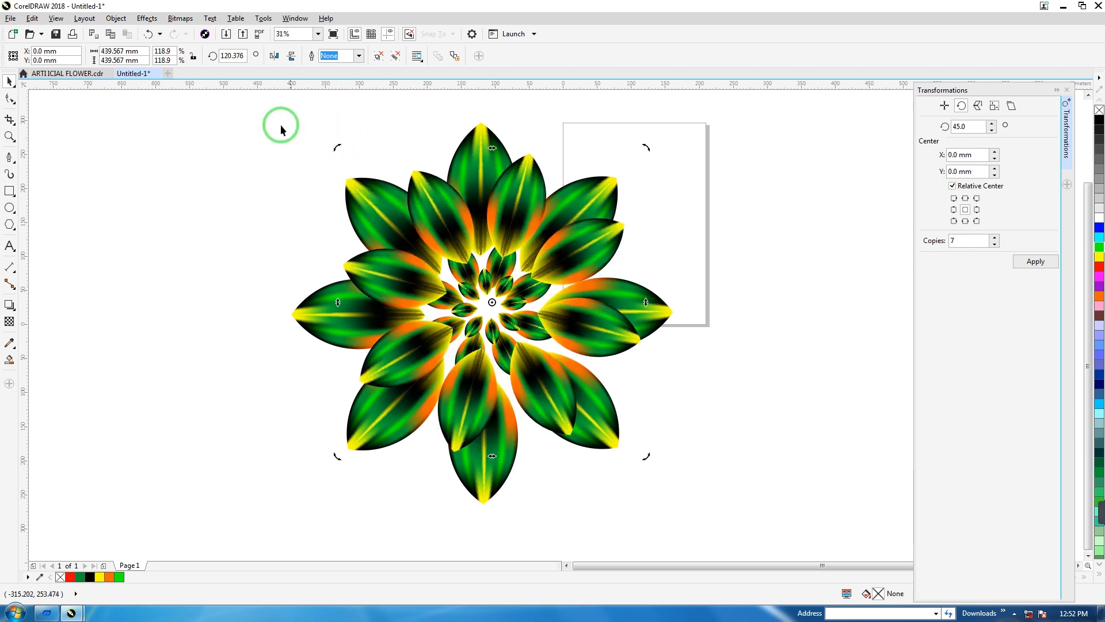
Centre the four leaf rings on one another and group them into a single flower.
{"action": "left_click_drag", "start_coordinate": [256, 120], "coordinate": [701, 538]}
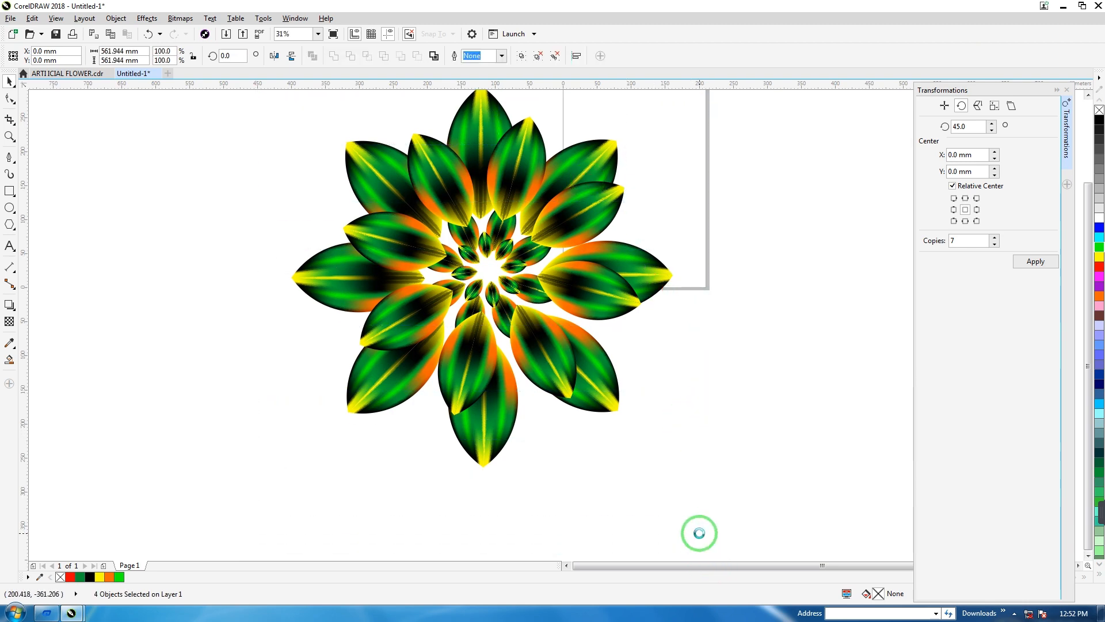
{"action": "left_click", "coordinate": [731, 371]}
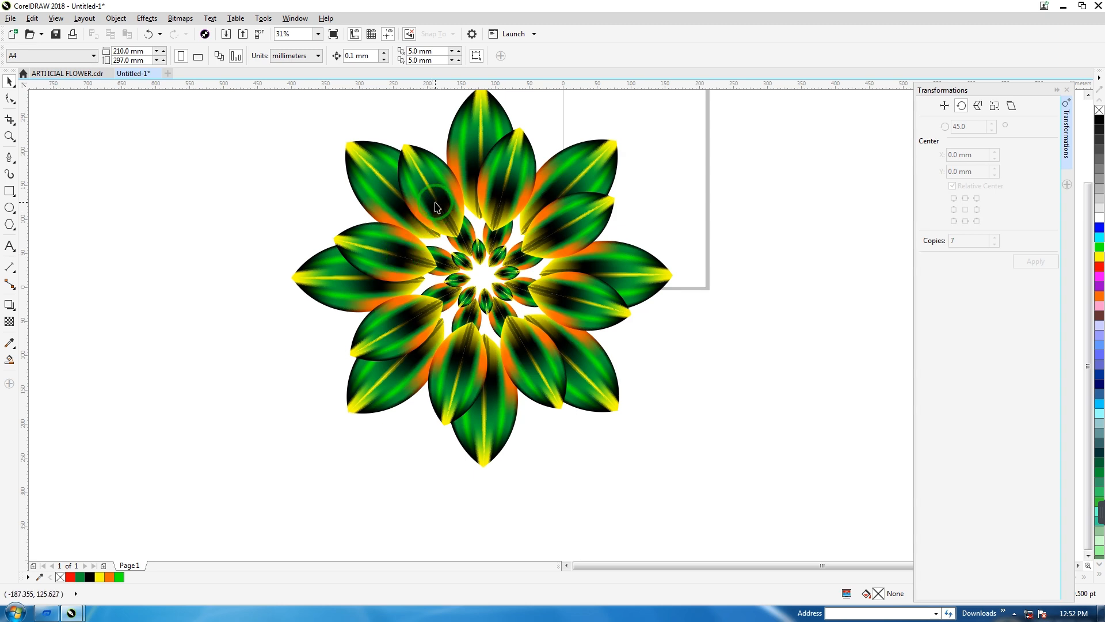
{"action": "scroll", "coordinate": [454, 202], "scroll_direction": "down", "scroll_amount": 2}
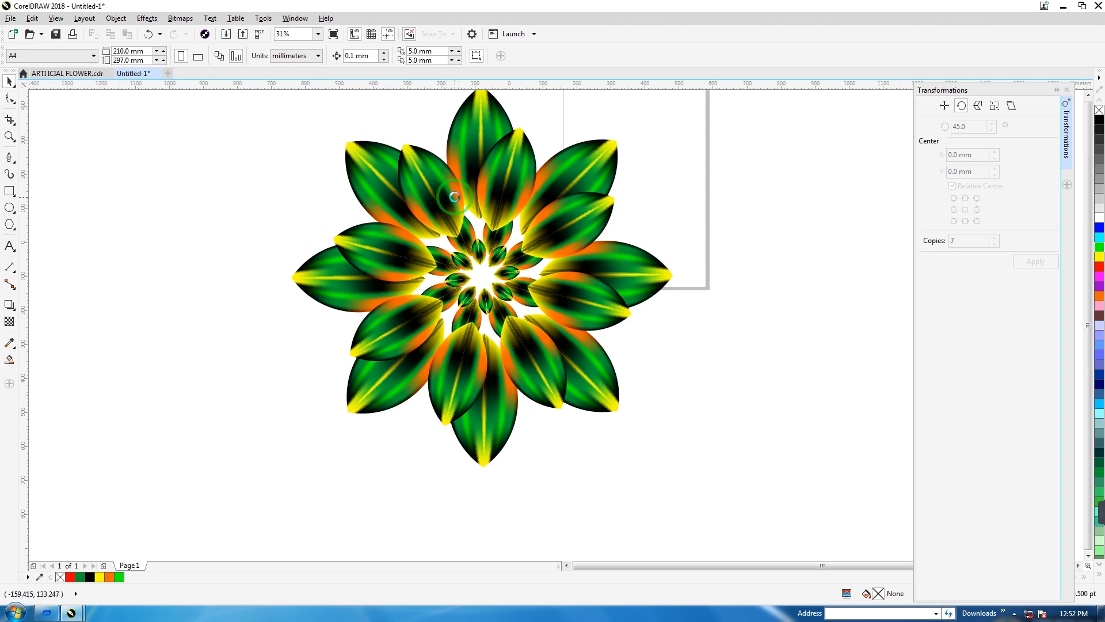
{"action": "left_click_drag", "start_coordinate": [402, 148], "coordinate": [624, 389]}
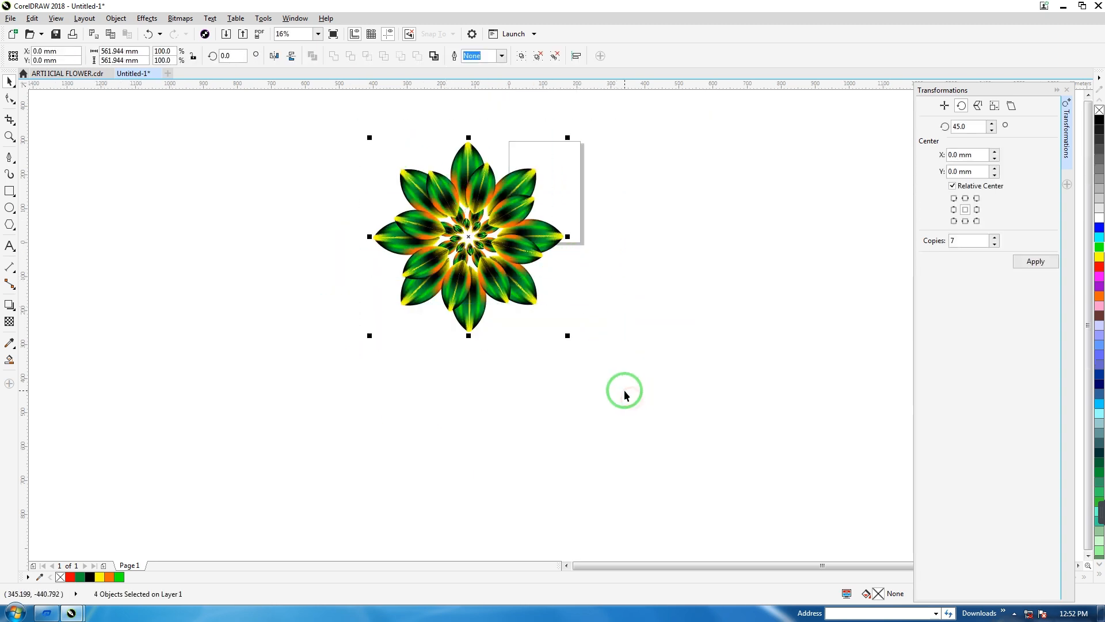
{"action": "key", "text": "ctrl+g"}
Reposition the grouped flower mostly below the page and preview the artwork in full screen.
{"action": "scroll", "coordinate": [563, 336], "scroll_direction": "up", "scroll_amount": 4}
{"action": "left_click_drag", "start_coordinate": [308, 187], "coordinate": [426, 403]}
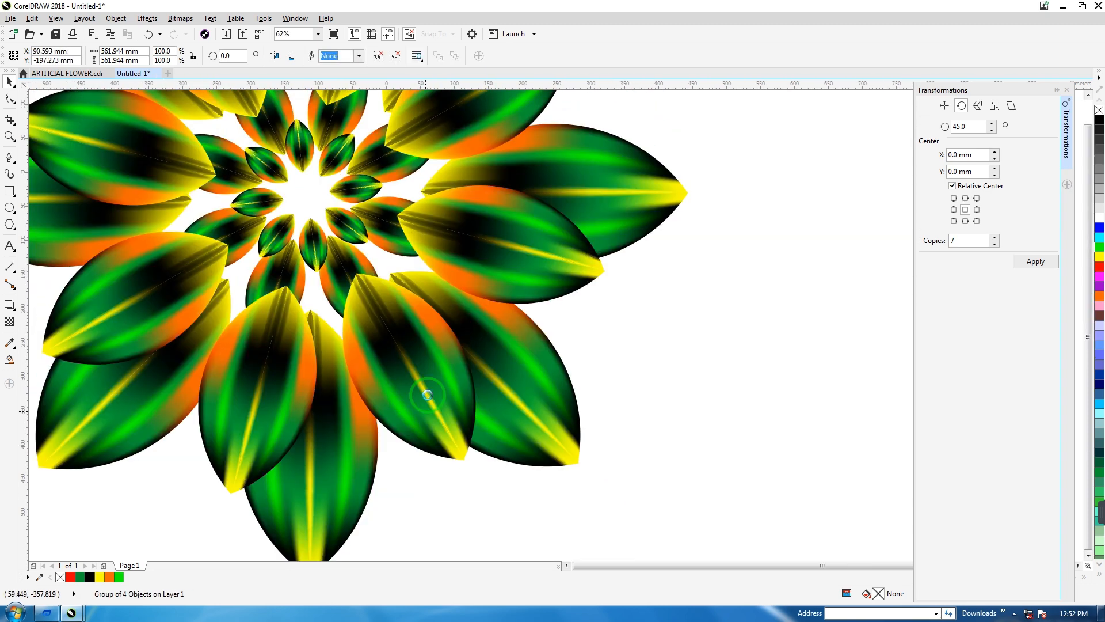
{"action": "scroll", "coordinate": [426, 403], "scroll_direction": "down", "scroll_amount": 2}
{"action": "left_click_drag", "start_coordinate": [366, 262], "coordinate": [332, 339]}
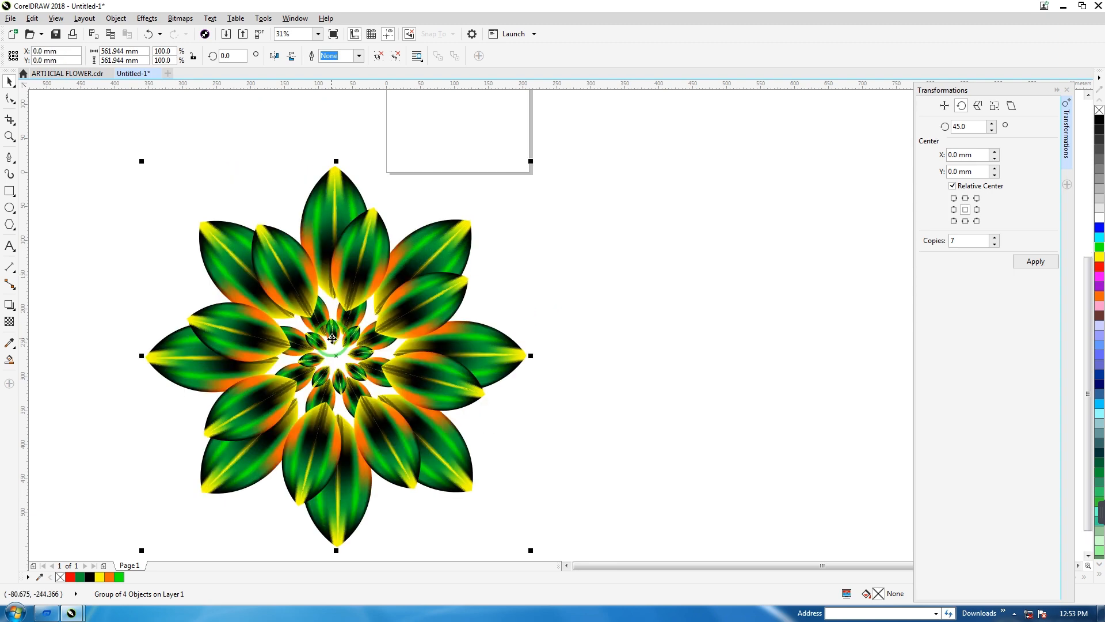
{"action": "key", "text": "F9"}
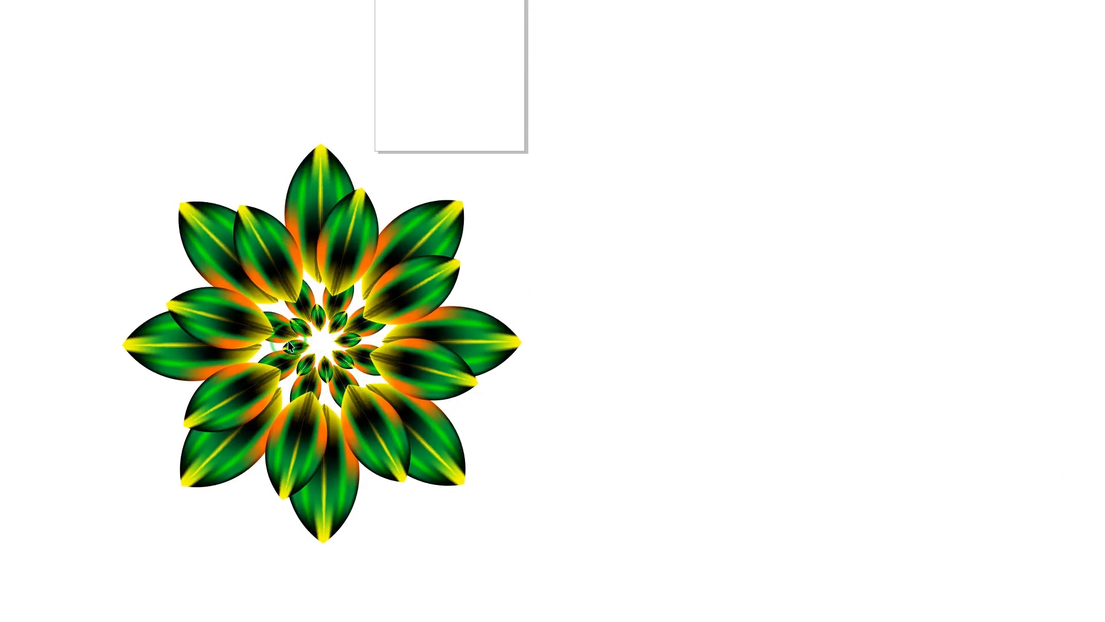
{"action": "left_click", "coordinate": [573, 312]}
{"action": "left_click_drag", "start_coordinate": [378, 270], "coordinate": [507, 243]}
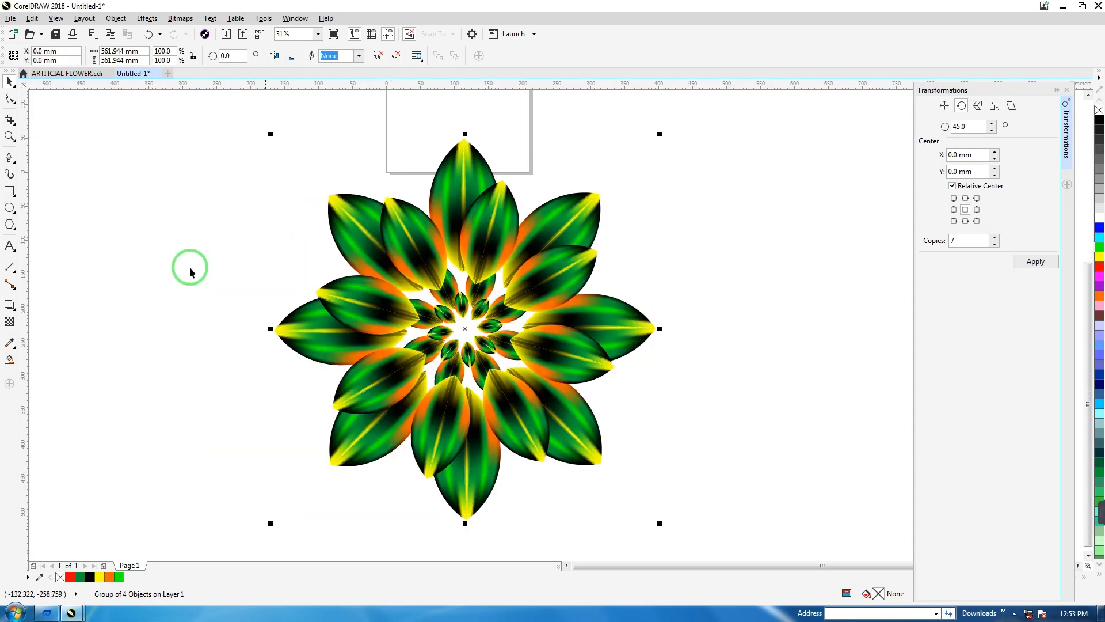
Draw a rectangle about 649 x 624 mm around the flower, fill it black and send it behind the flower.
{"action": "left_click", "coordinate": [9, 192]}
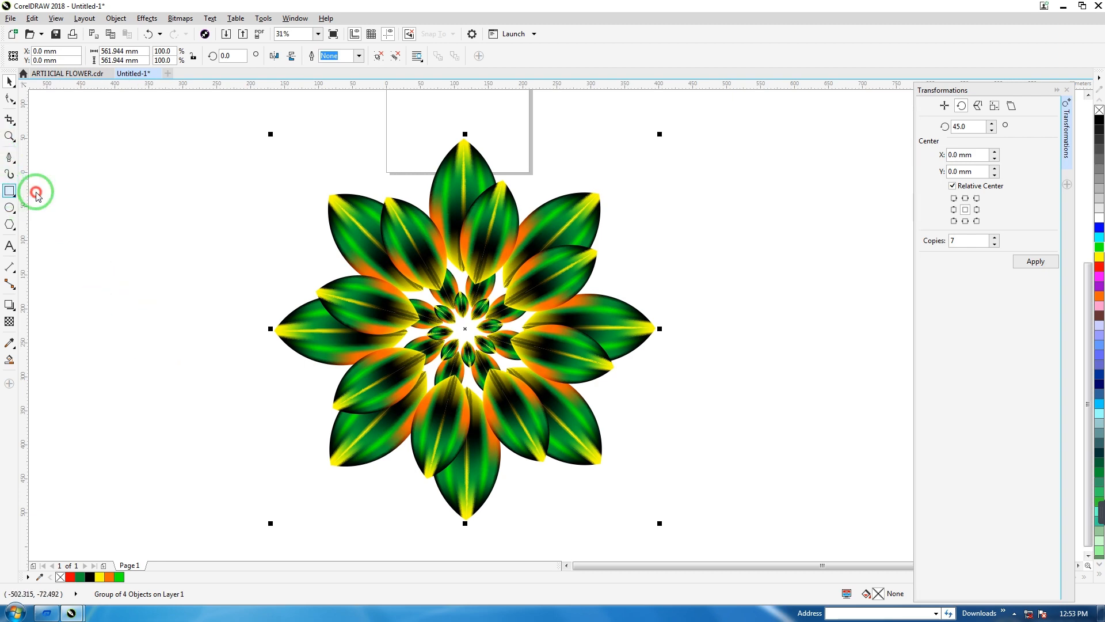
{"action": "left_click_drag", "start_coordinate": [239, 119], "coordinate": [681, 543]}
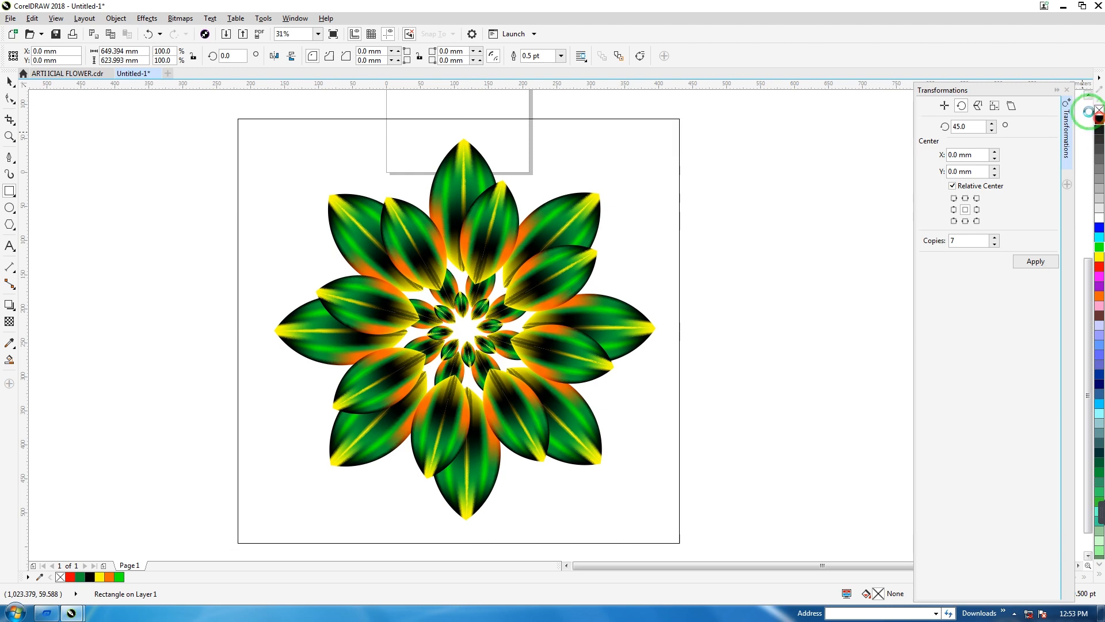
{"action": "left_click", "coordinate": [1097, 120]}
{"action": "left_click", "coordinate": [10, 84]}
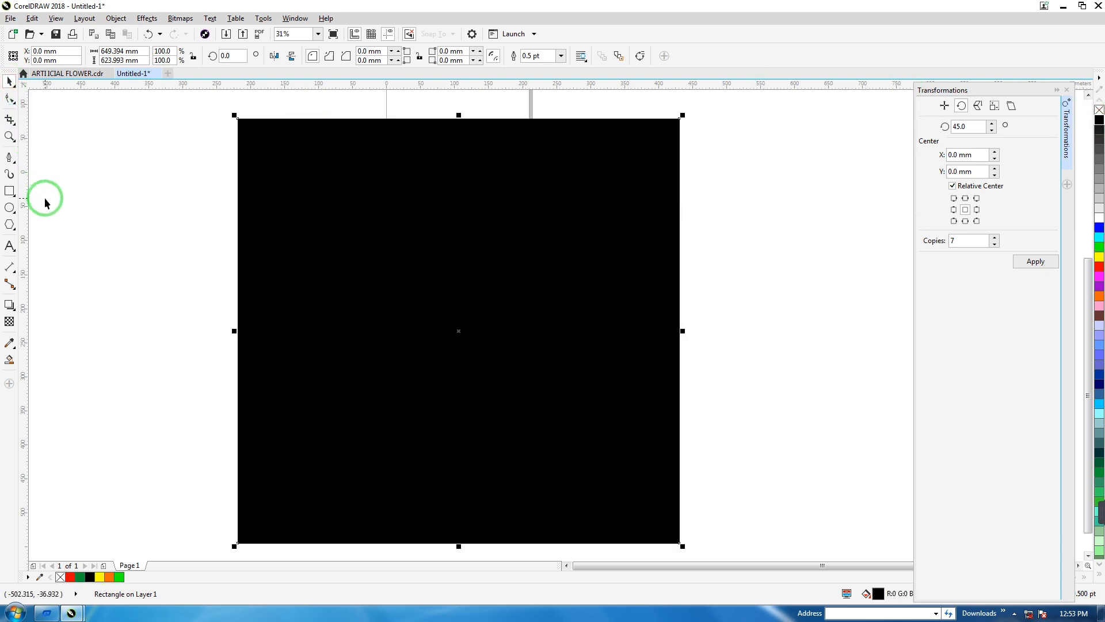
{"action": "key", "text": "shift+Page_Down"}
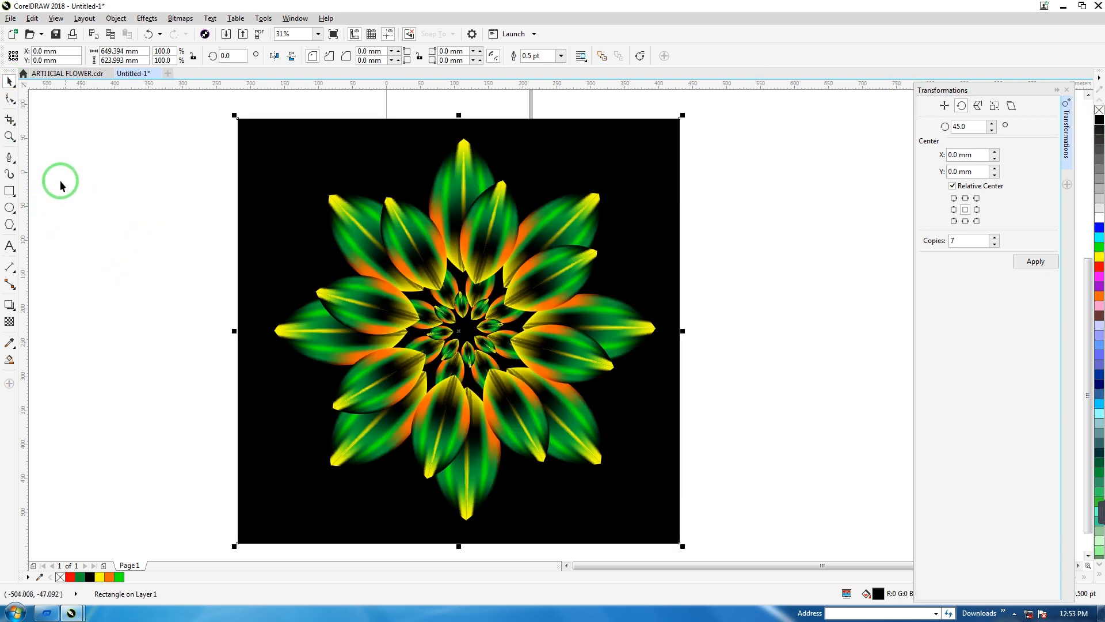
Apply a linear fountain fill to the background rectangle, running from the flower's centre to just beyond the rectangle's left edge.
{"action": "left_click", "coordinate": [242, 181]}
{"action": "left_click", "coordinate": [155, 248]}
{"action": "left_click", "coordinate": [287, 221]}
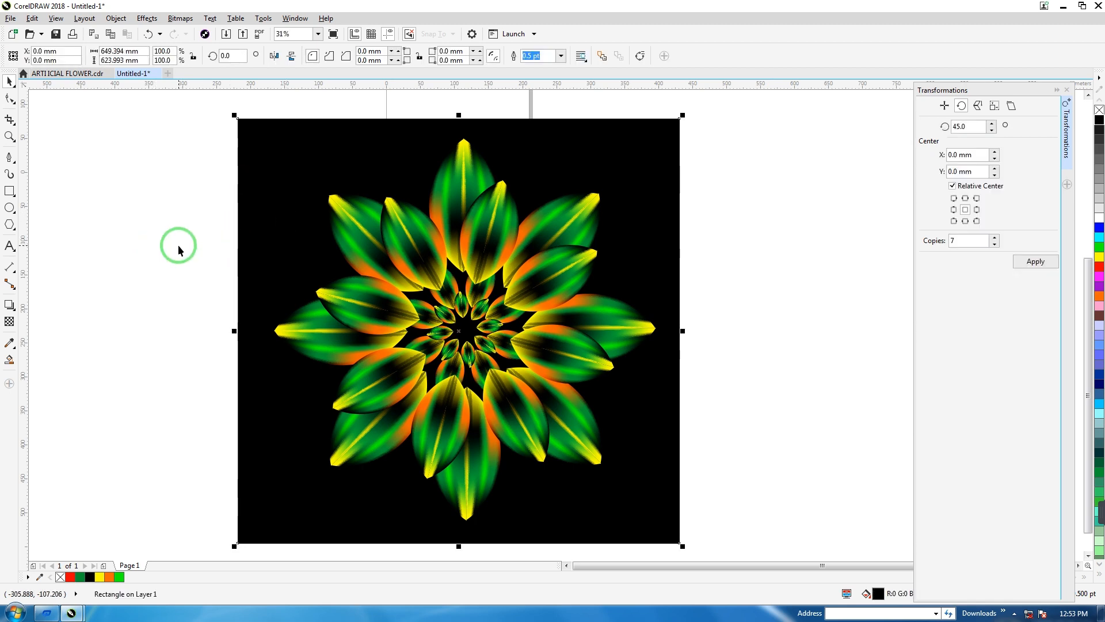
{"action": "key", "text": "g"}
{"action": "left_click_drag", "start_coordinate": [467, 318], "coordinate": [203, 387]}
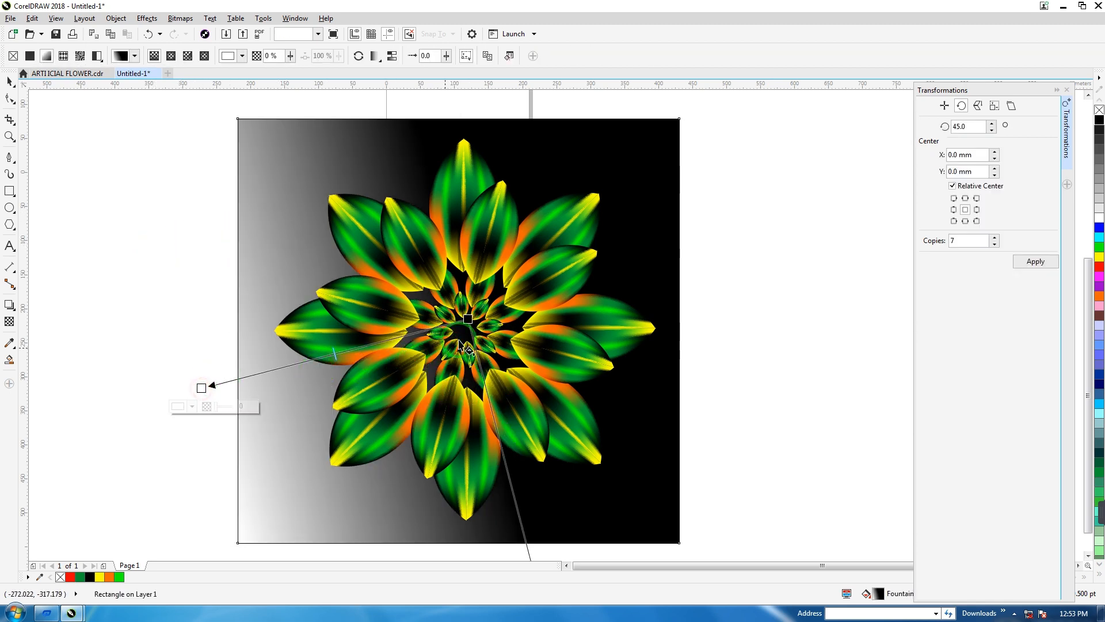
Set the background gradient's start colour to yellow and its end colour to black.
{"action": "left_click", "coordinate": [468, 319]}
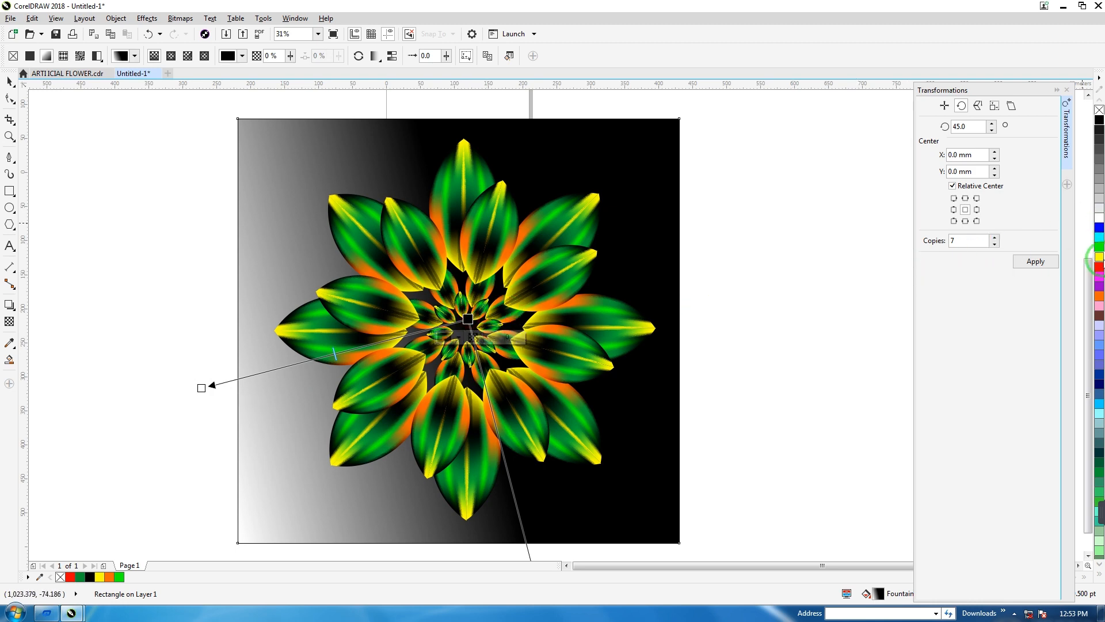
{"action": "left_click", "coordinate": [1100, 257]}
{"action": "left_click", "coordinate": [202, 387]}
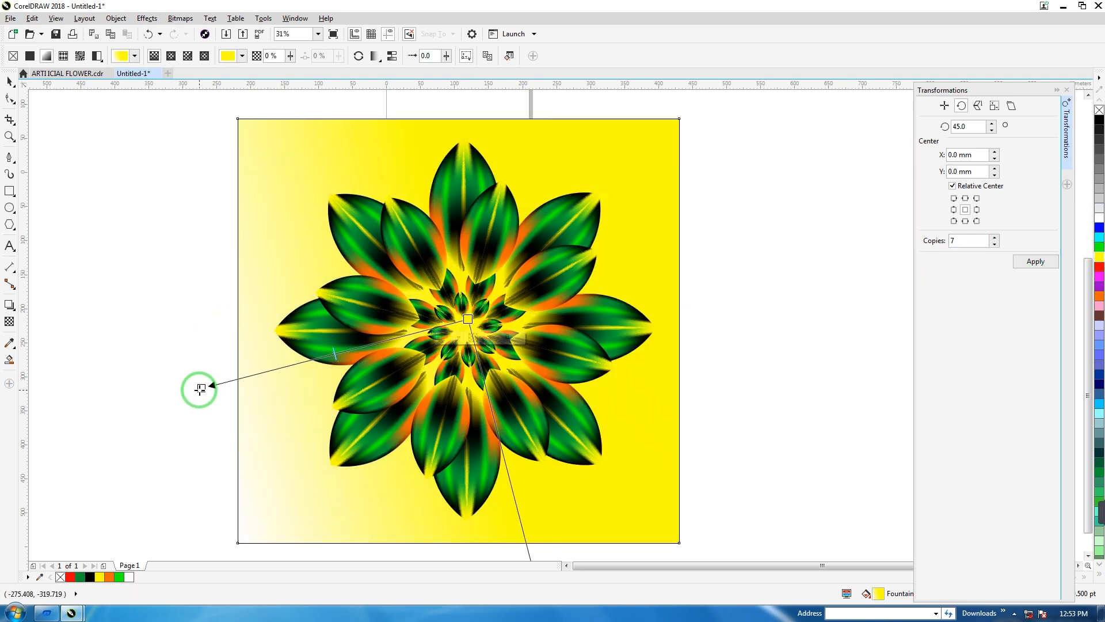
{"action": "left_click", "coordinate": [965, 198]}
{"action": "left_click", "coordinate": [1098, 120]}
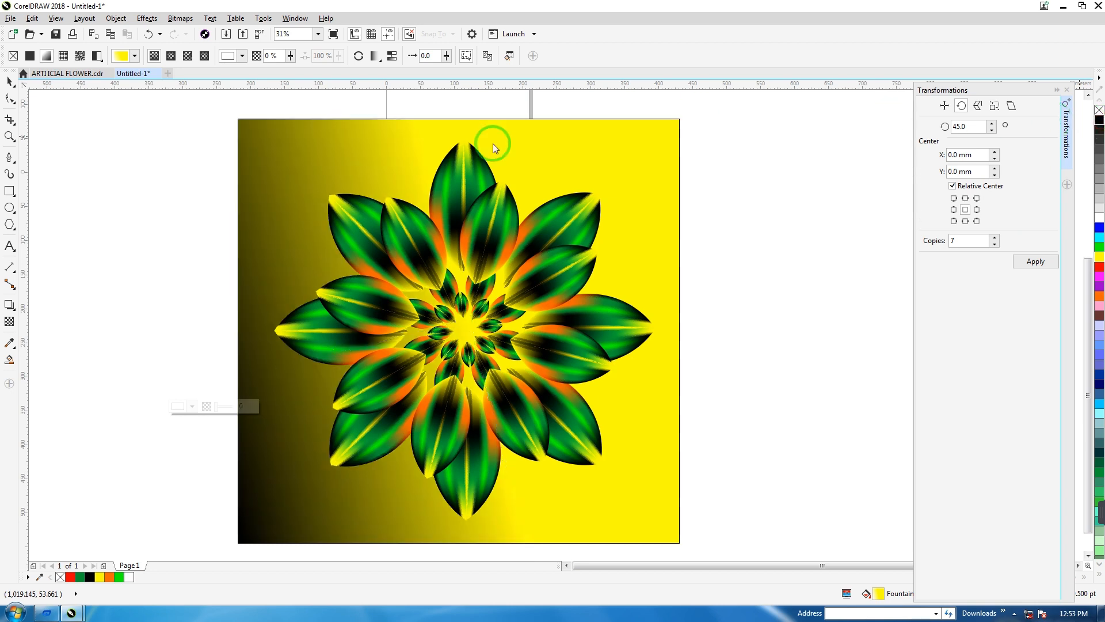
Change the background rectangle's fountain fill to elliptical and move its centre to the middle of the flower.
{"action": "left_click", "coordinate": [171, 56]}
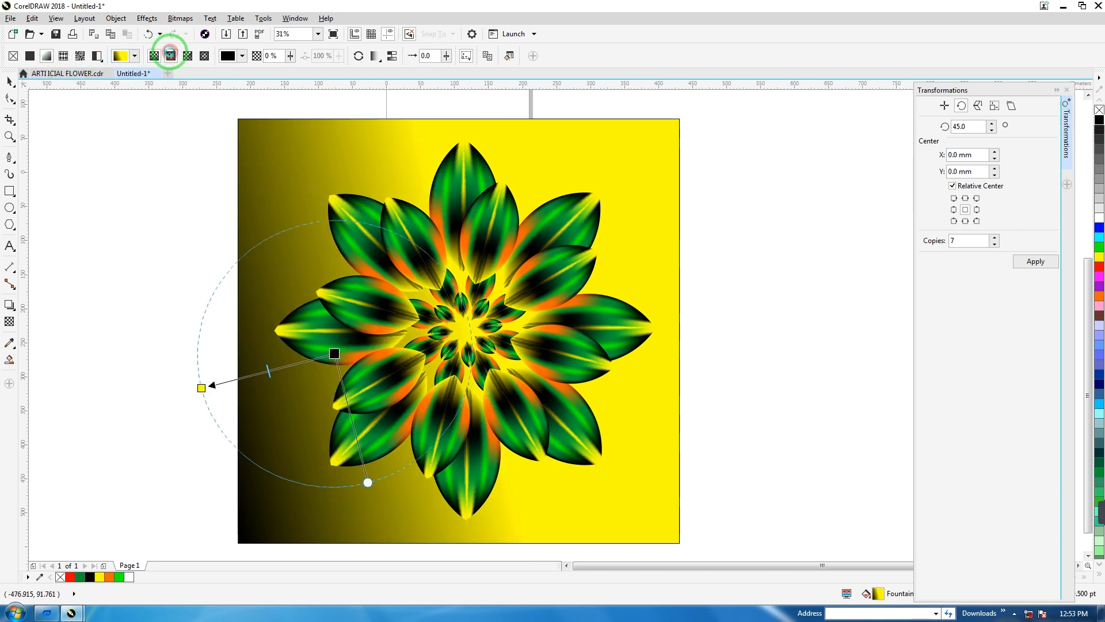
{"action": "left_click_drag", "start_coordinate": [333, 351], "coordinate": [483, 309]}
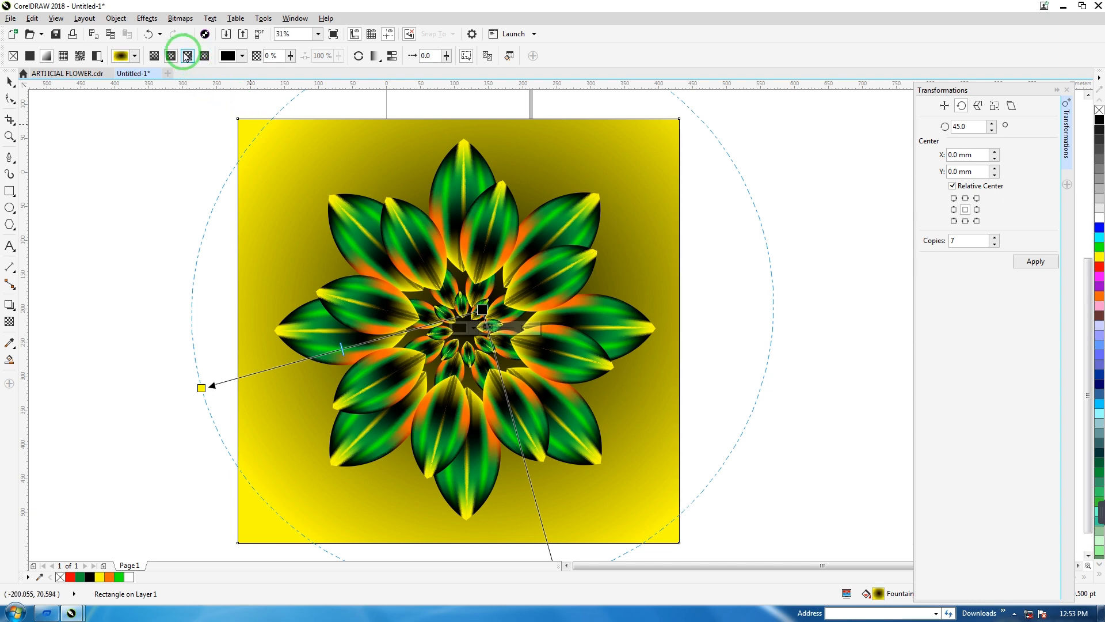
{"action": "left_click", "coordinate": [172, 56]}
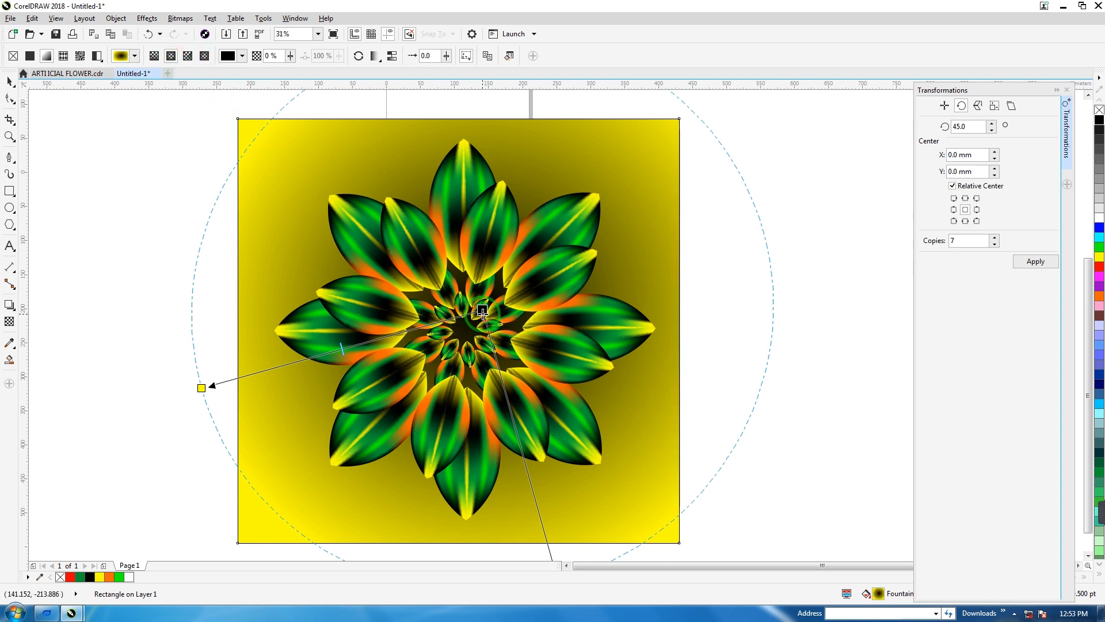
{"action": "left_click", "coordinate": [433, 332]}
{"action": "left_click_drag", "start_coordinate": [433, 331], "coordinate": [202, 388]}
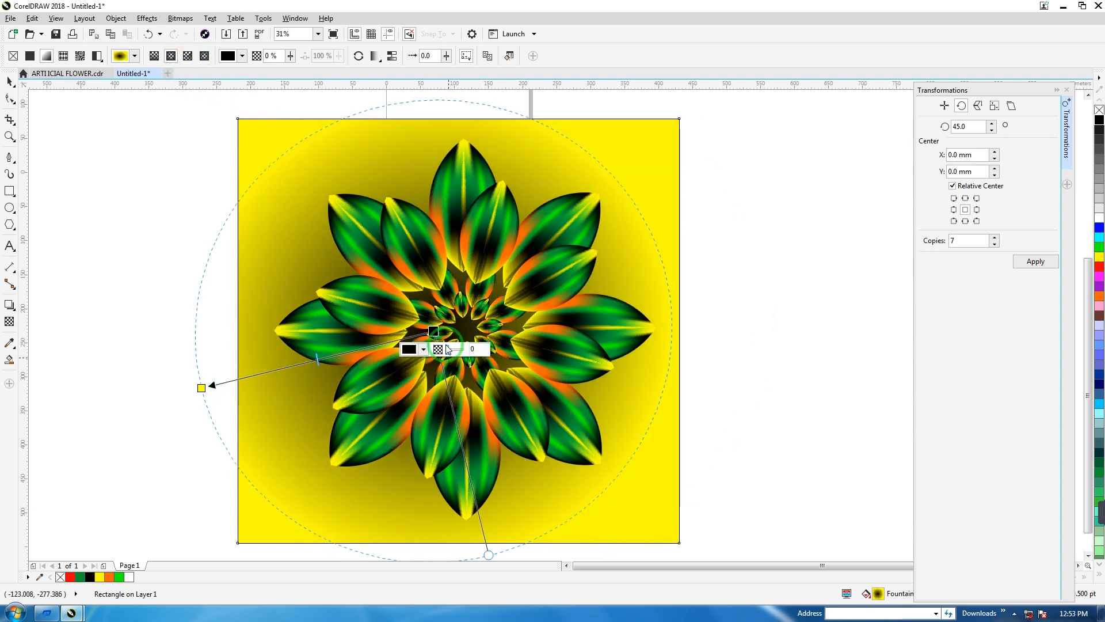
{"action": "left_click_drag", "start_coordinate": [433, 332], "coordinate": [478, 321]}
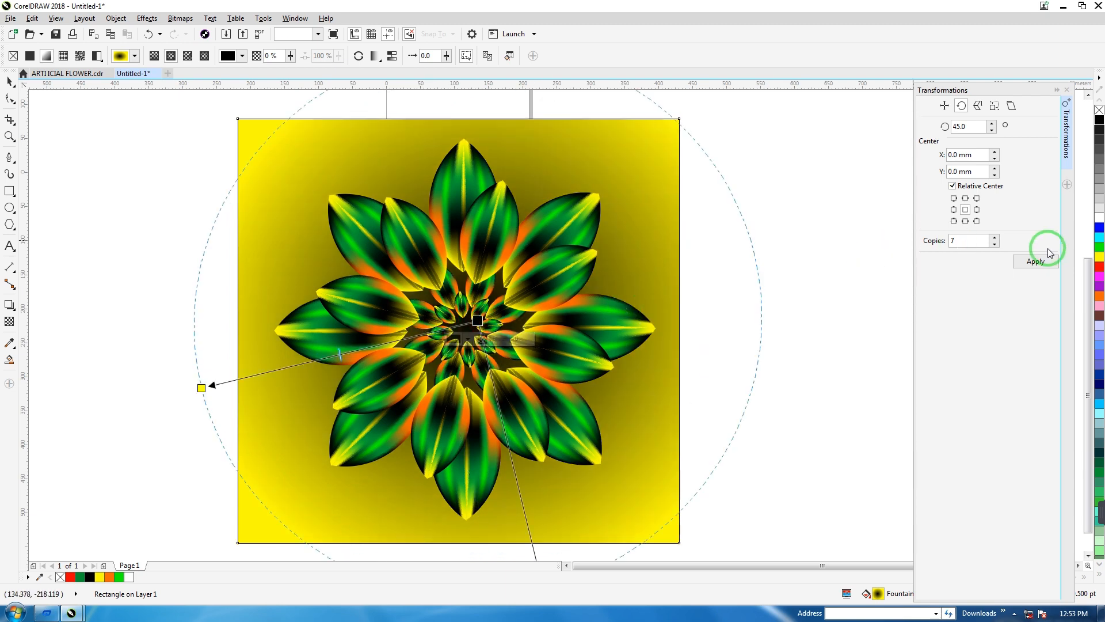
Recolour the elliptical background gradient with yellow at its centre and black at its outer edge, then deselect the rectangle.
{"action": "left_click_drag", "start_coordinate": [1100, 262], "coordinate": [202, 388]}
{"action": "left_click", "coordinate": [1099, 119]}
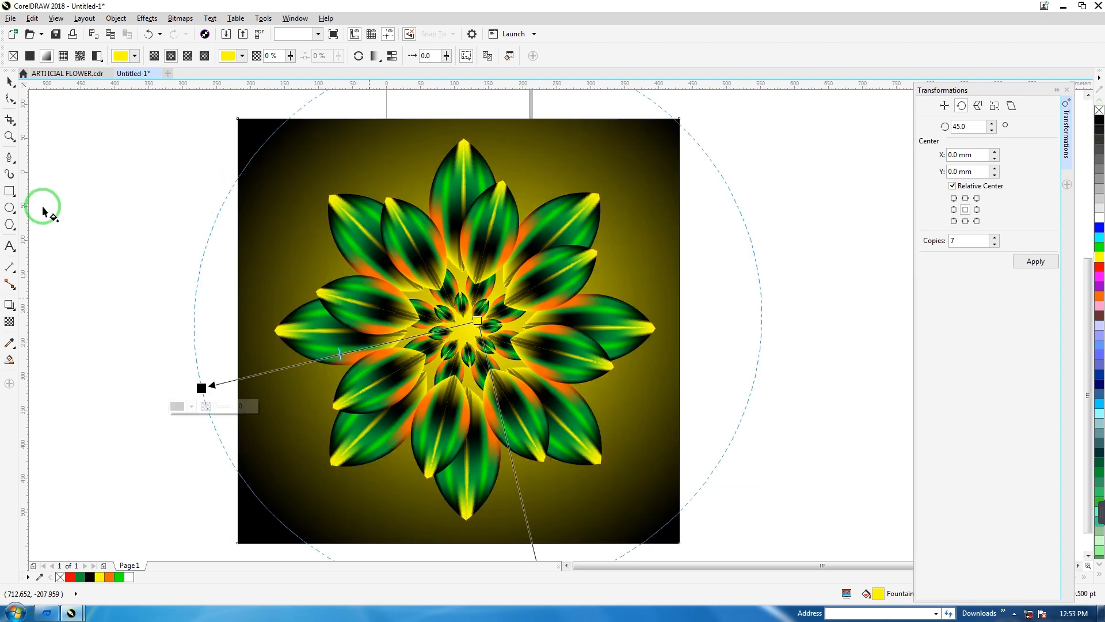
{"action": "left_click", "coordinate": [10, 82]}
{"action": "left_click", "coordinate": [126, 233]}
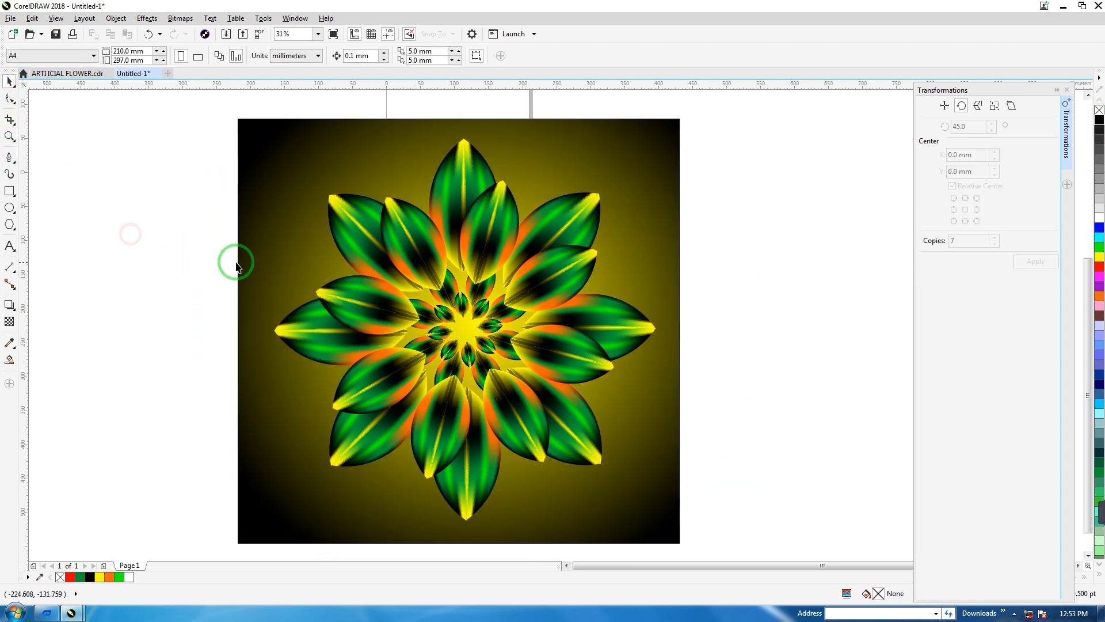
{"action": "scroll", "coordinate": [235, 259], "scroll_direction": "down", "scroll_amount": 2}
{"action": "scroll", "coordinate": [241, 270], "scroll_direction": "up", "scroll_amount": 2}
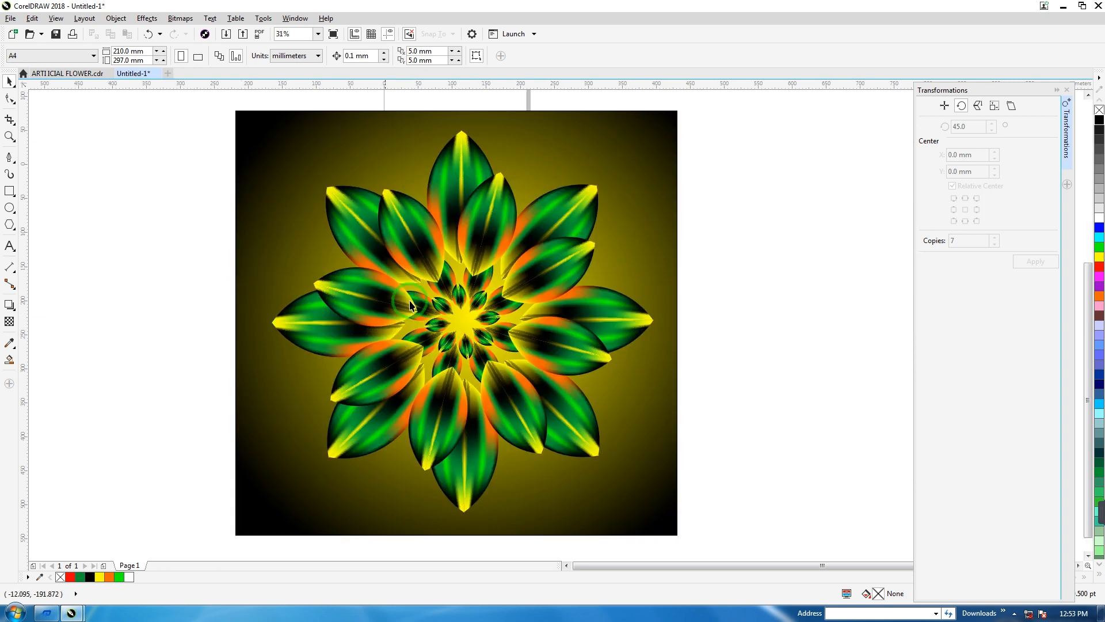